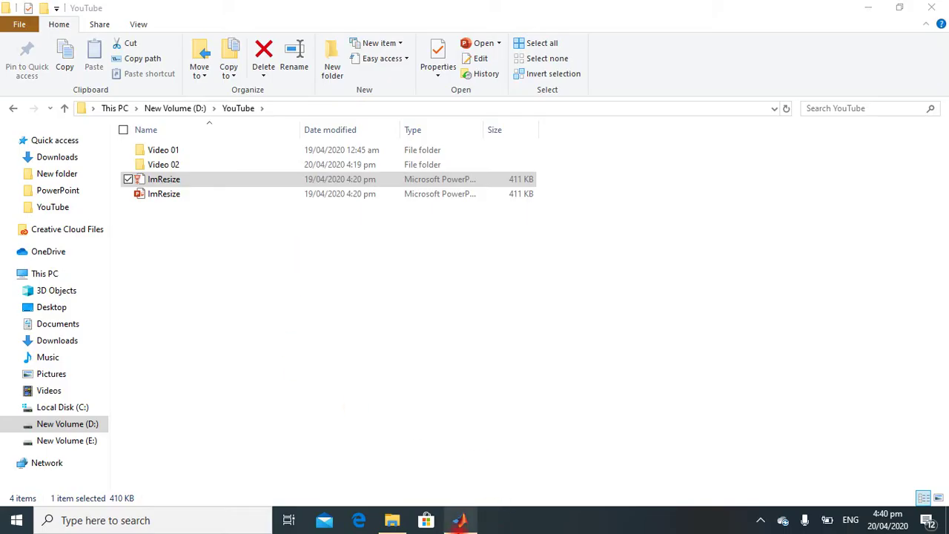
# Open Video 02, then its Animals folder holding the 40 animal photos.
pyautogui.doubleClick(157, 164)
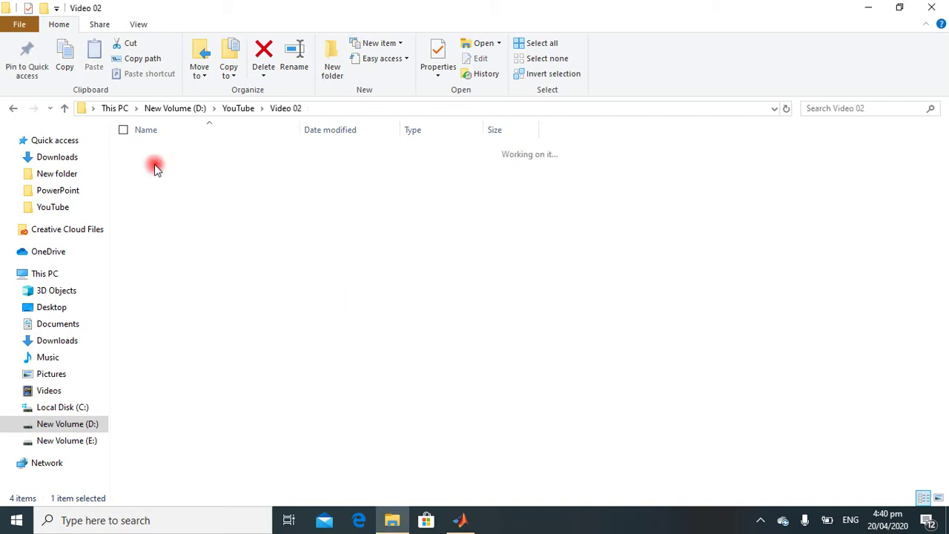
pyautogui.click(154, 151)
pyautogui.doubleClick(154, 151)
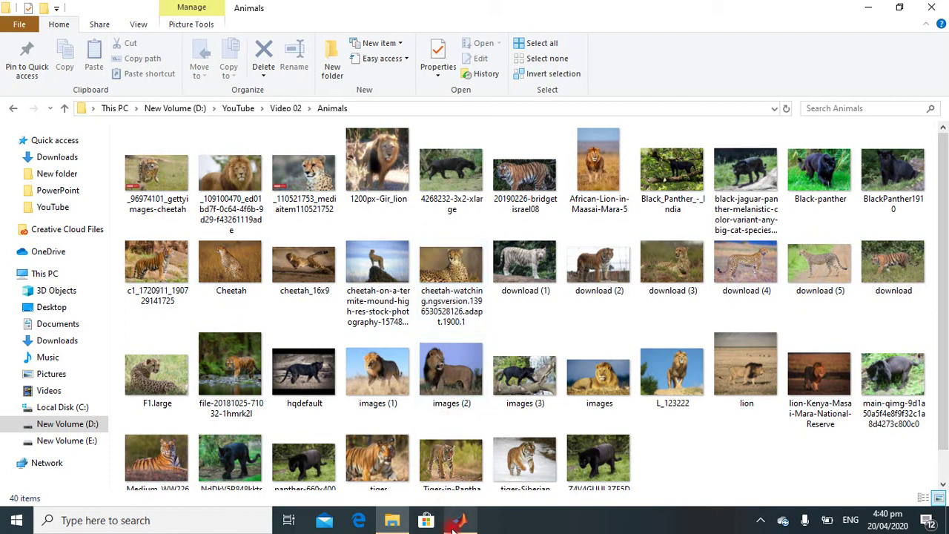
# In nEW2.m, write f='Animals'; on line 1 and begin d=ls() on line 2.
pyautogui.moveTo(460, 521)
pyautogui.click(453, 483)
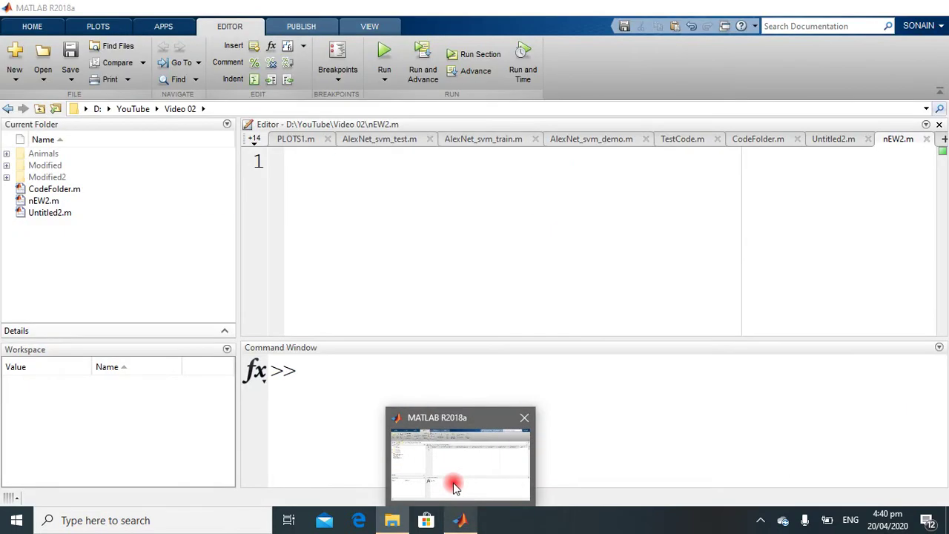
pyautogui.click(342, 286)
pyautogui.write('f')
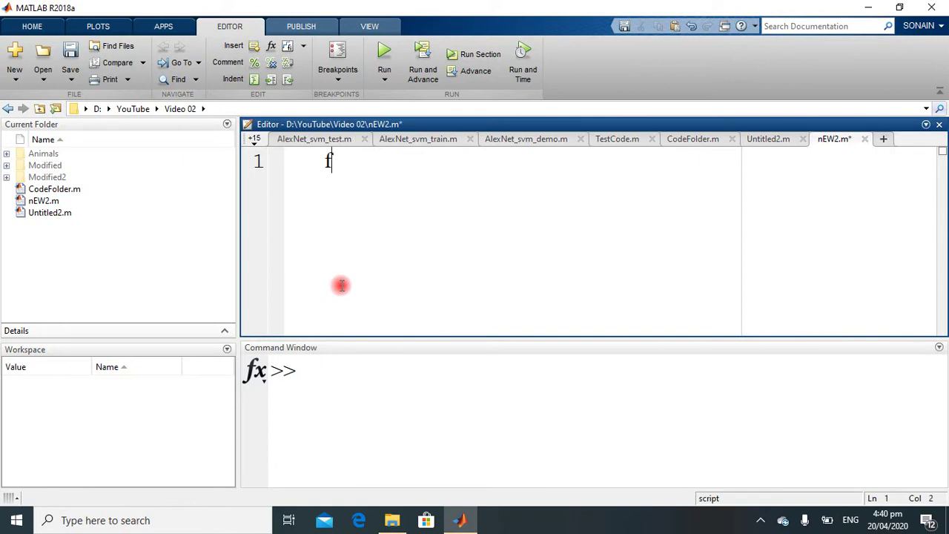
pyautogui.write('=')
pyautogui.write("'A")
pyautogui.write("nimals'")
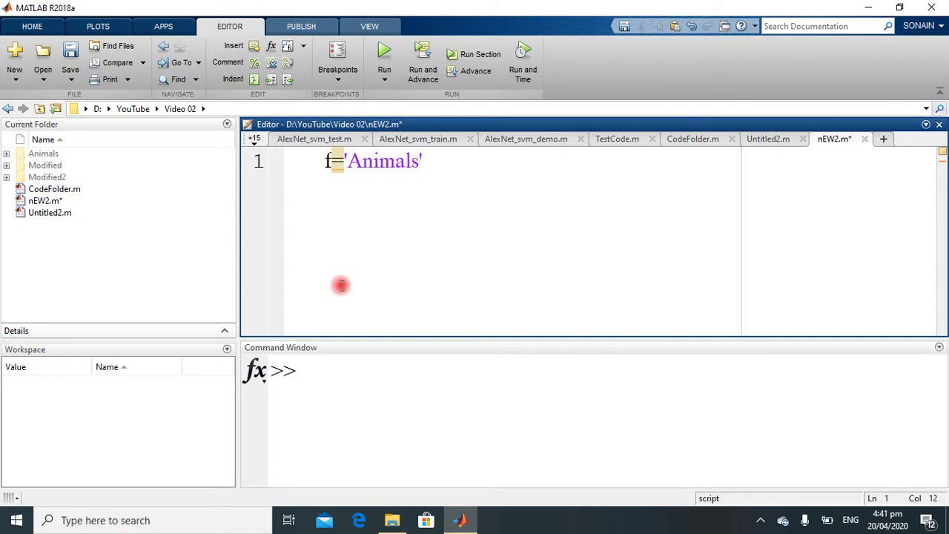
pyautogui.write(';')
pyautogui.press('Return')
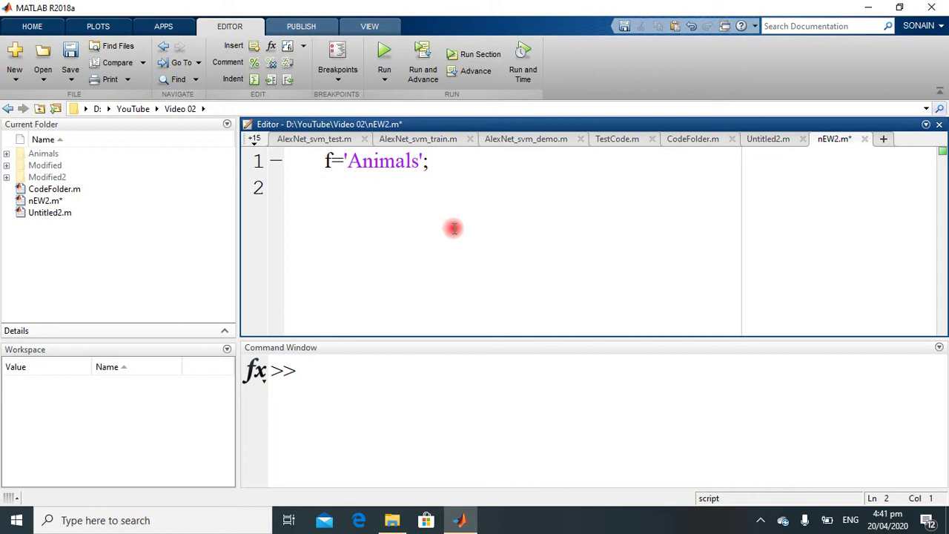
pyautogui.write('d=')
pyautogui.write('ls()')
pyautogui.press('Left')
# Complete d=ls(f), run the script, and scroll through the Animals listing output.
pyautogui.write('f')
pyautogui.click(384, 52)
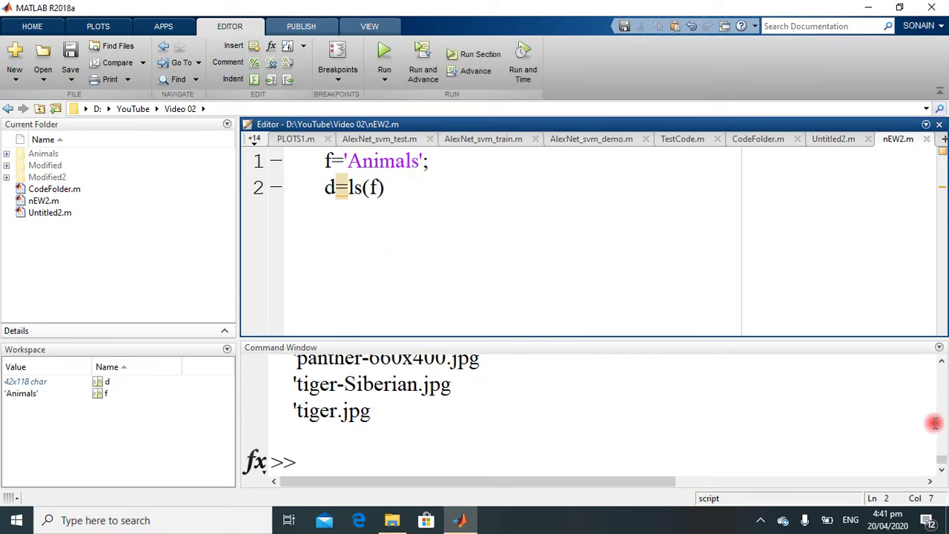
pyautogui.click(942, 362)
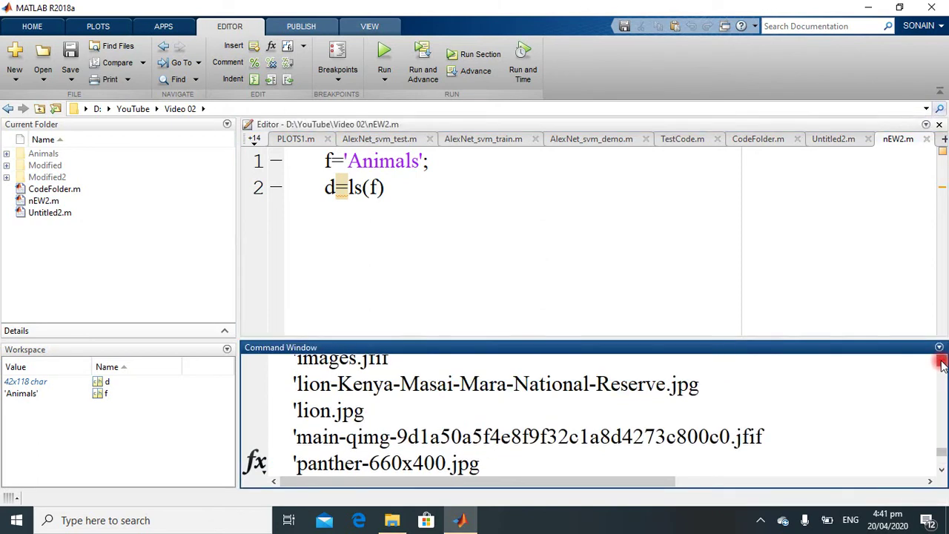
pyautogui.moveTo(942, 362); pyautogui.dragTo(943, 363)
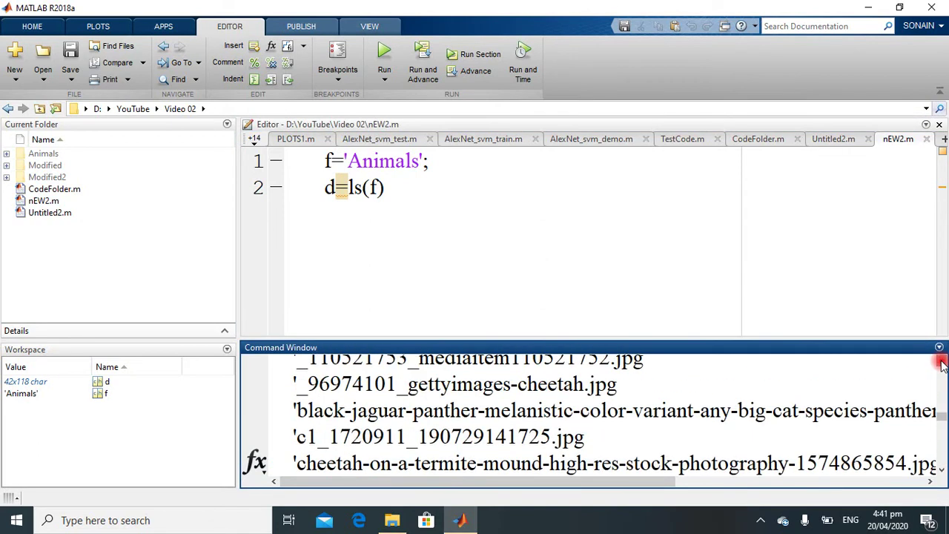
pyautogui.moveTo(942, 363); pyautogui.dragTo(942, 363)
pyautogui.click(942, 469)
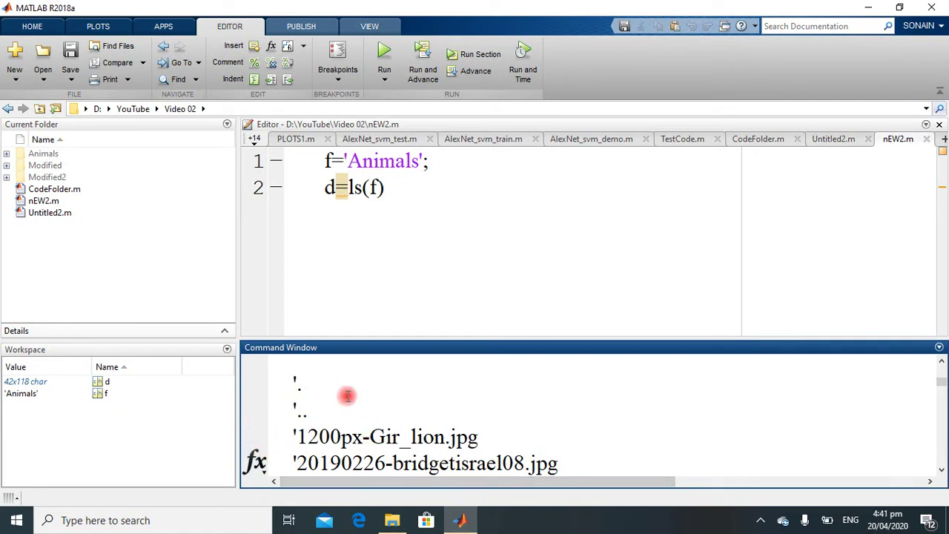
# End line 2 with a semicolon and add d(1,:)=[] on line 3.
pyautogui.click(388, 190)
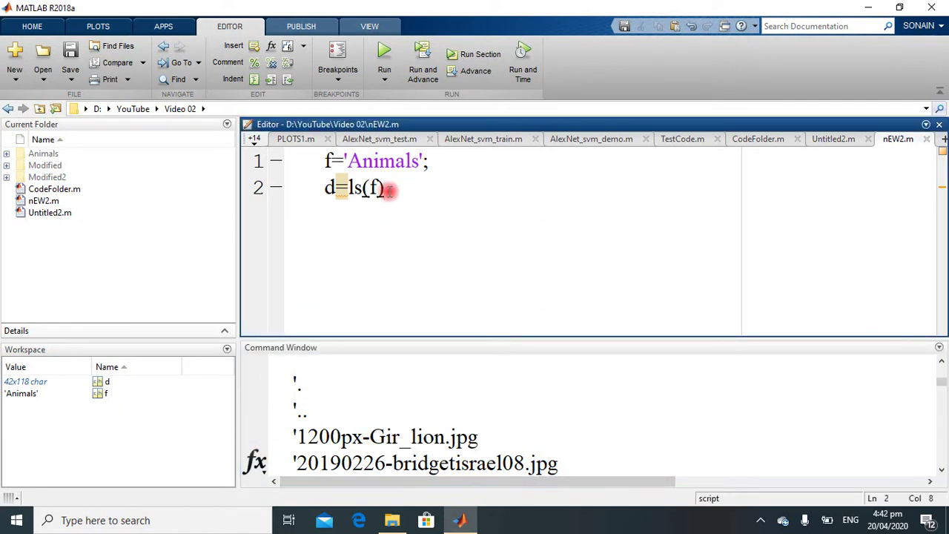
pyautogui.write(';')
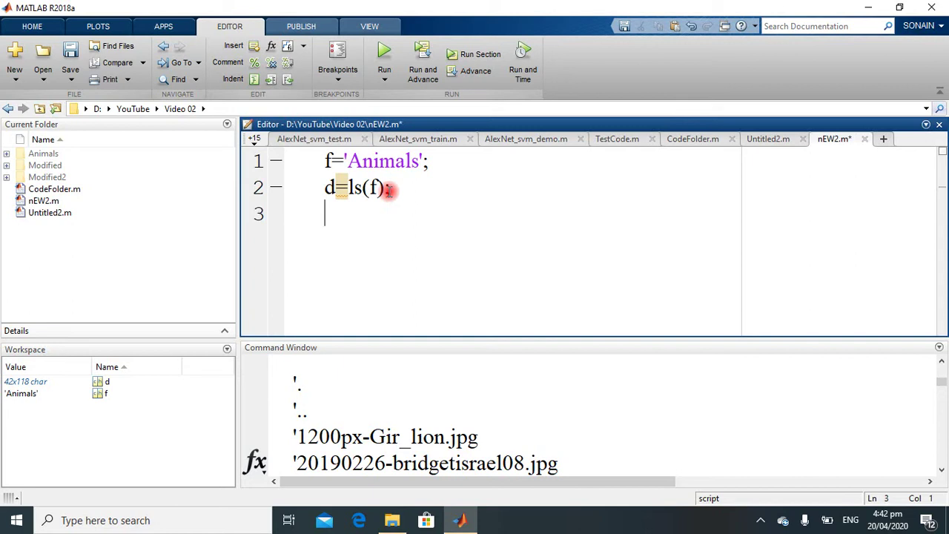
pyautogui.press('Return')
pyautogui.write('d(1,')
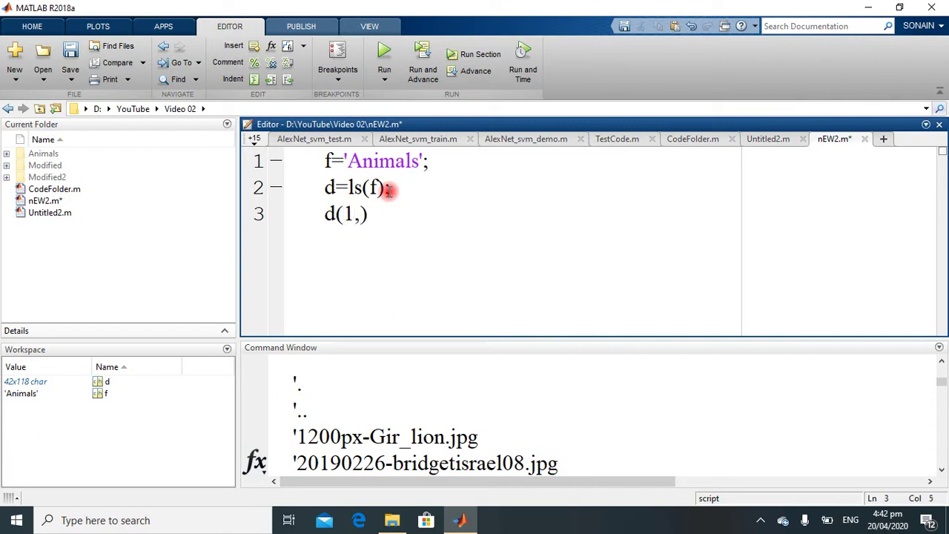
pyautogui.write(':)=[]')
# Duplicate the d(1,:)=[] statement onto line 4 to drop both dot entries.
pyautogui.press('Left')
pyautogui.press('Left')
pyautogui.press('Left')
pyautogui.press('Left')
pyautogui.press('Left')
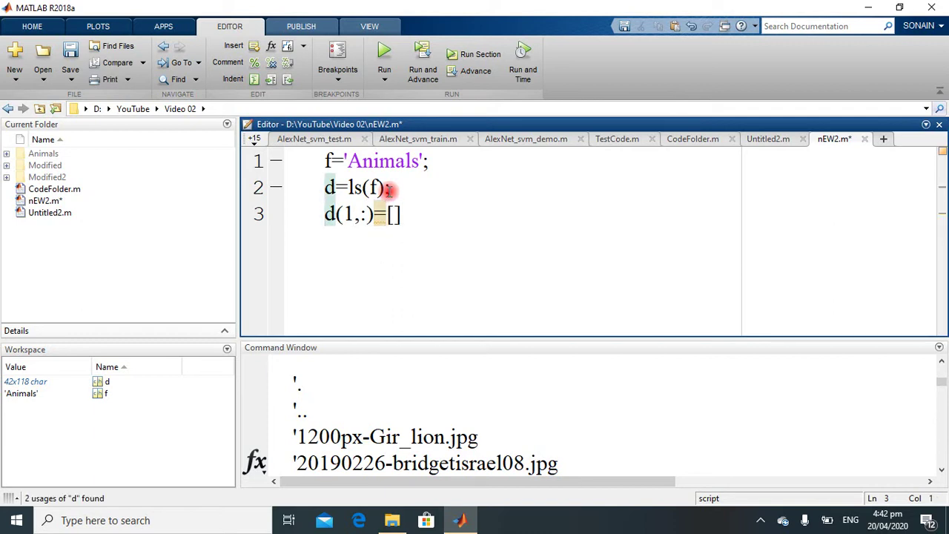
pyautogui.hotkey('shift', 'Right')
pyautogui.hotkey('shift', 'Right')
pyautogui.hotkey('shift', 'Right')
pyautogui.hotkey('shift', 'Right')
pyautogui.hotkey('shift', 'Right')
pyautogui.hotkey('shift', 'Right')
pyautogui.hotkey('shift', 'Right')
pyautogui.hotkey('shift', 'Right')
pyautogui.hotkey('shift', 'Right')
pyautogui.hotkey('ctrl', 'c')
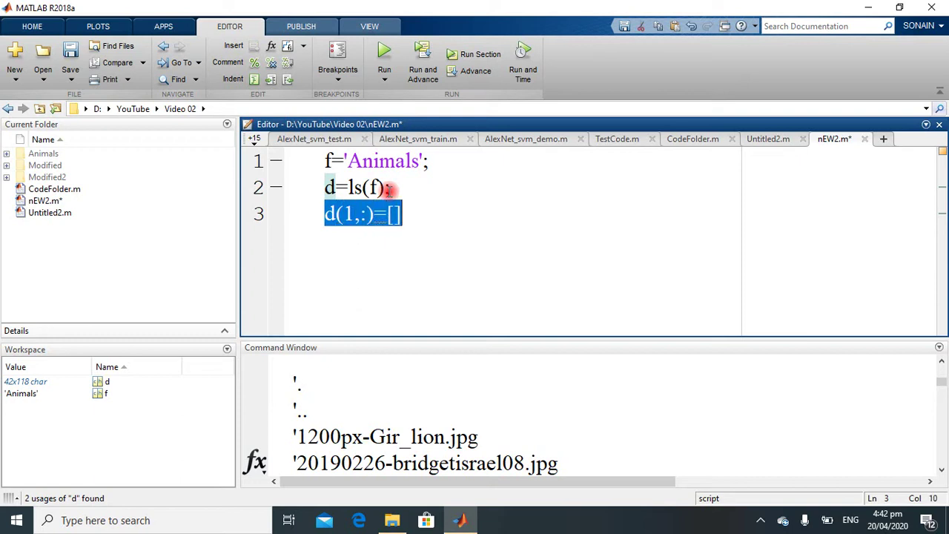
pyautogui.press('Right')
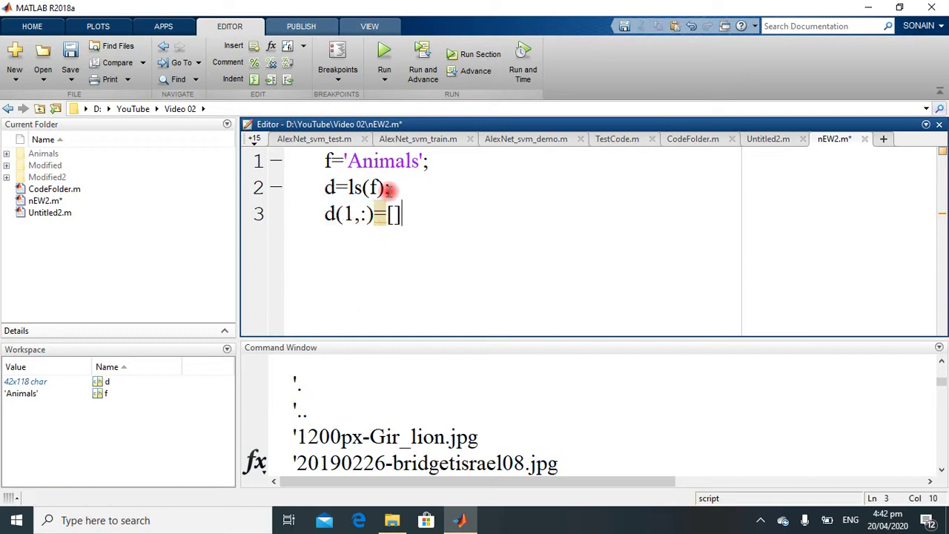
pyautogui.press('Return')
pyautogui.hotkey('ctrl', 'v')
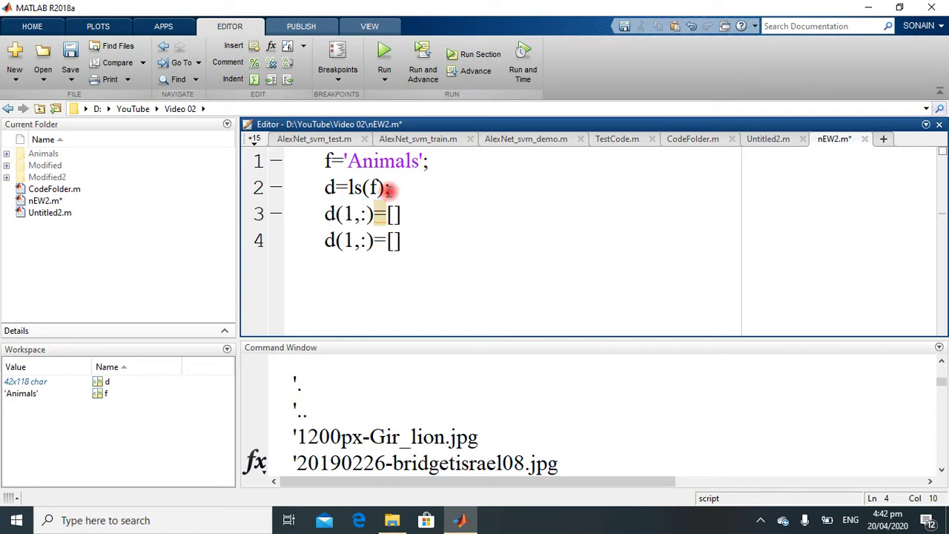
# Rerun the script and confirm d is now a 40×118 list of filenames.
pyautogui.click(382, 52)
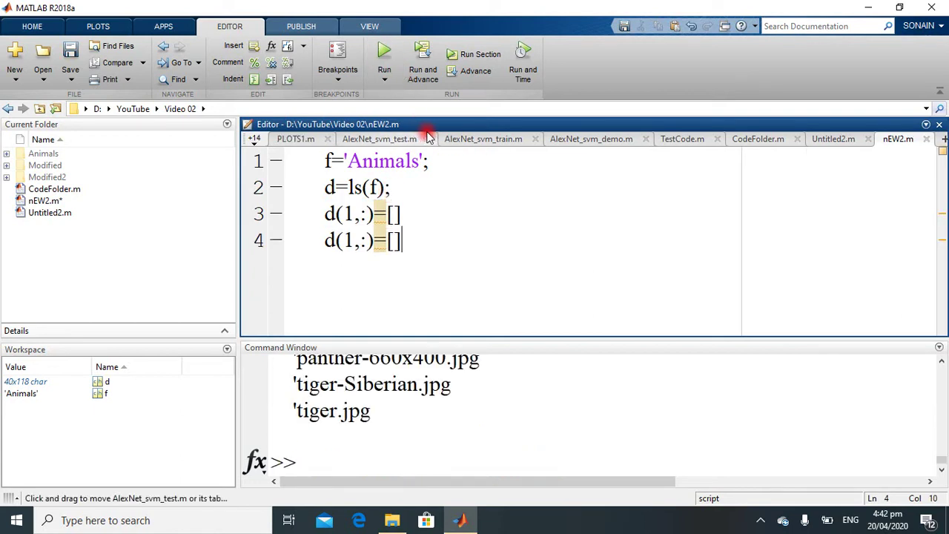
pyautogui.click(943, 365)
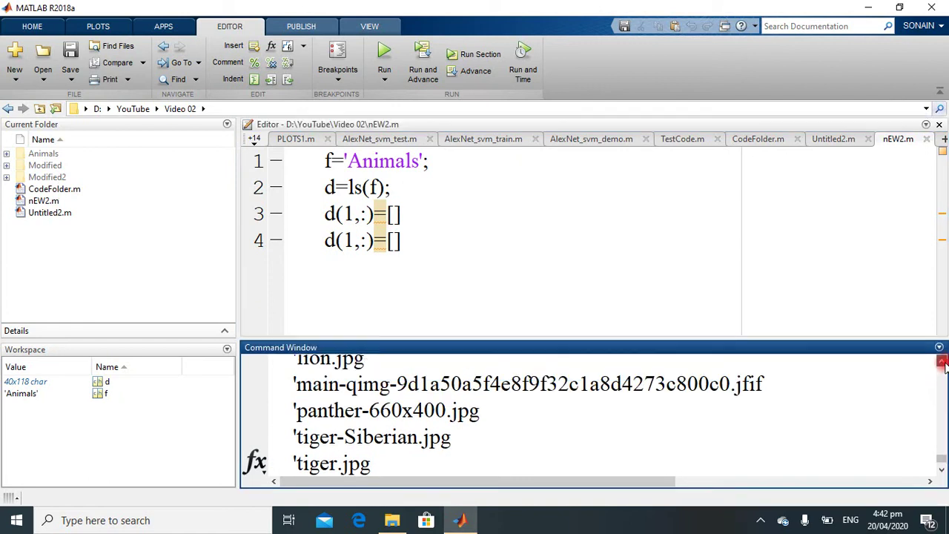
pyautogui.moveTo(942, 364); pyautogui.dragTo(942, 364)
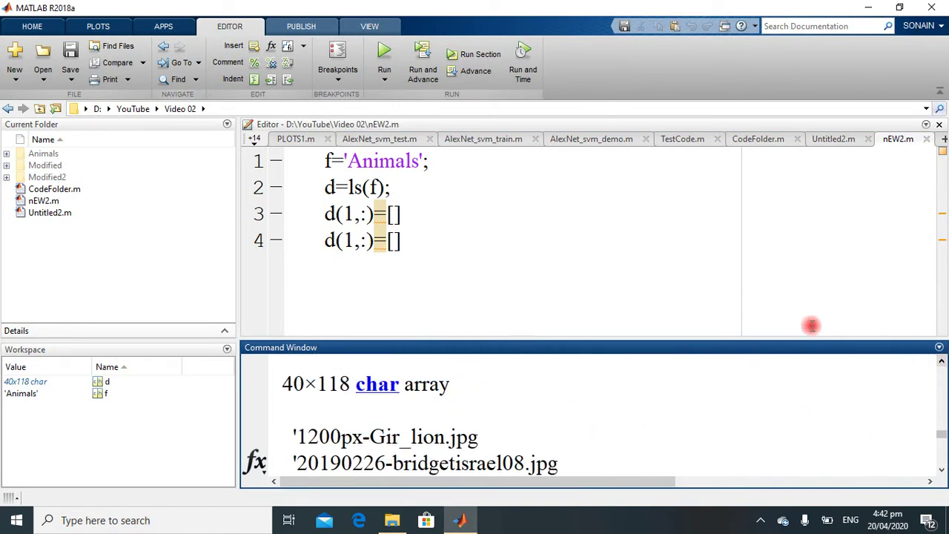
pyautogui.click(494, 259)
# Add a for i=1:size(d) loop closed by end, with a blank body line.
pyautogui.press('Return')
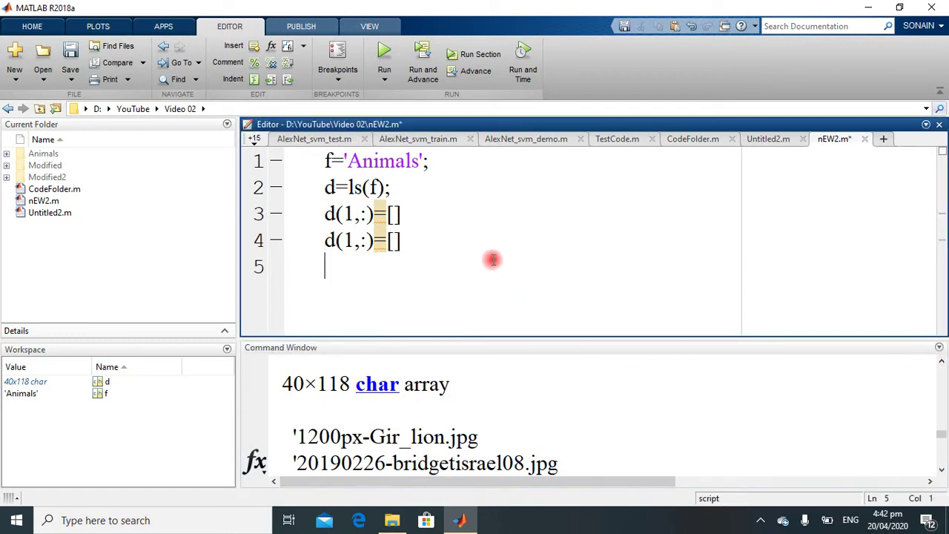
pyautogui.write('for ')
pyautogui.write('i')
pyautogui.write('1')
pyautogui.press('Left')
pyautogui.write('=1')
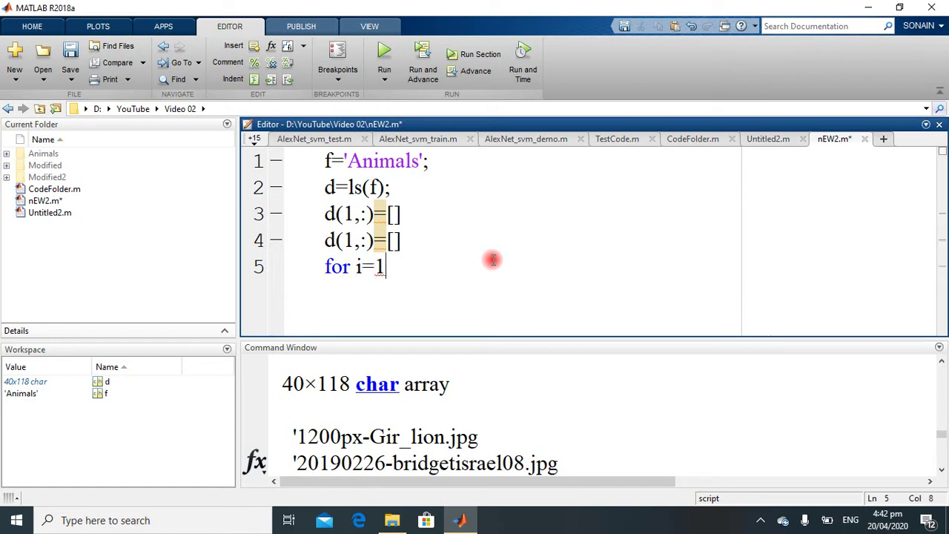
pyautogui.write(':')
pyautogui.write('size')
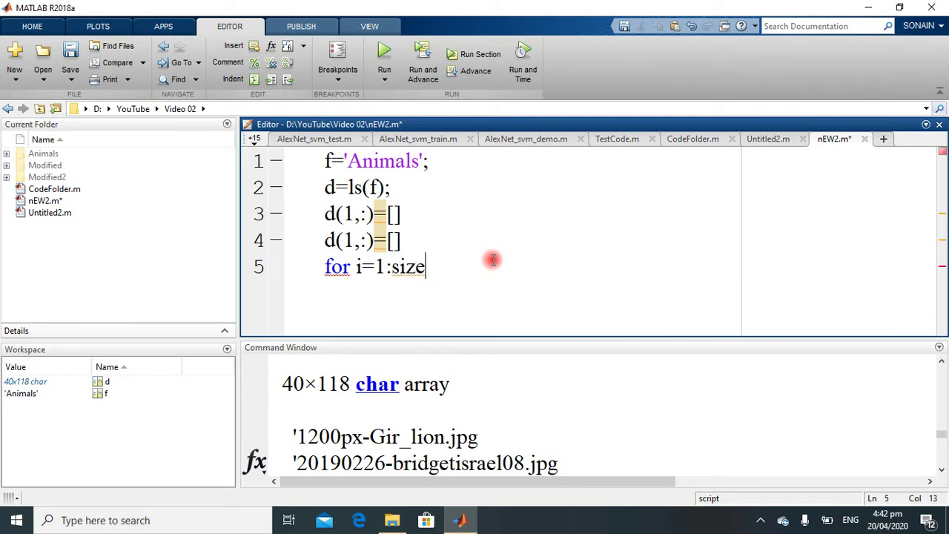
pyautogui.write('()')
pyautogui.press('Left')
pyautogui.write('d')
pyautogui.press('End')
pyautogui.press('Return')
pyautogui.write('end')
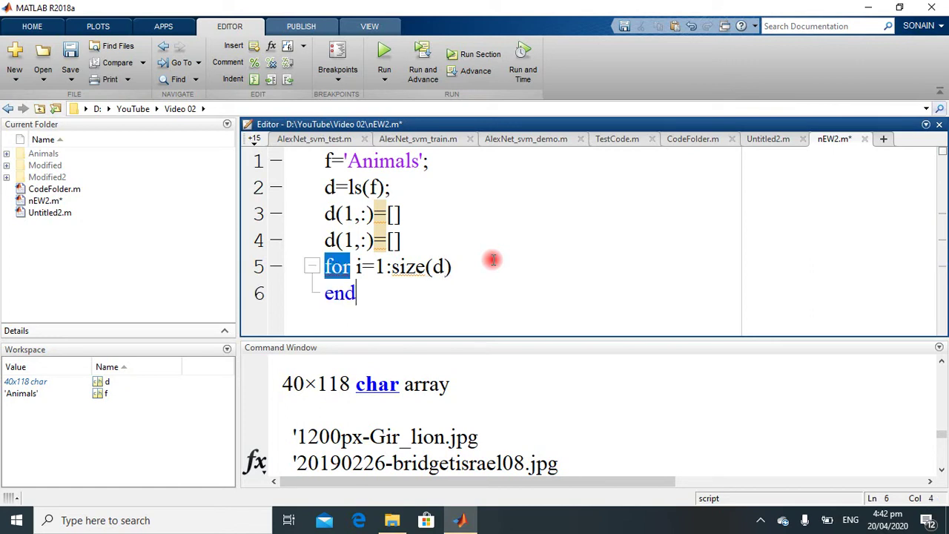
pyautogui.press('Home')
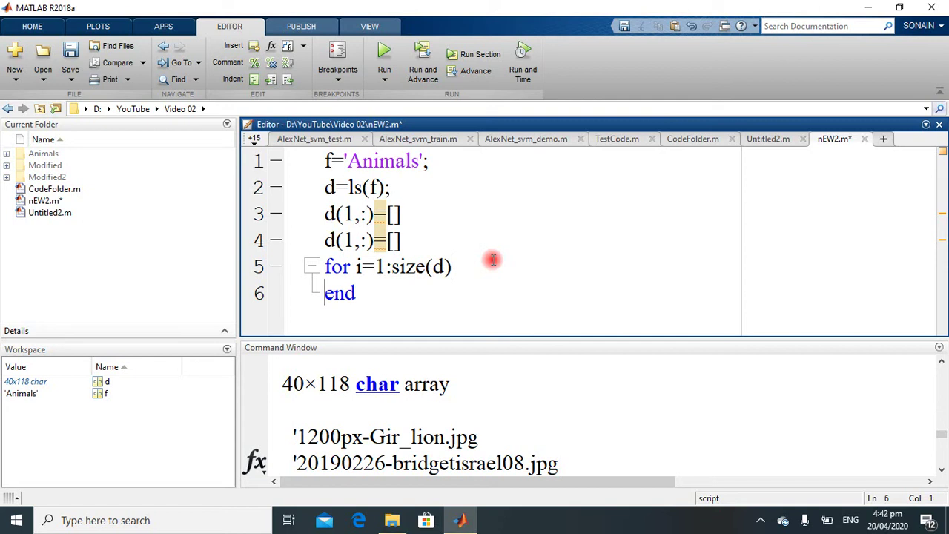
pyautogui.press('Return')
pyautogui.press('Up')
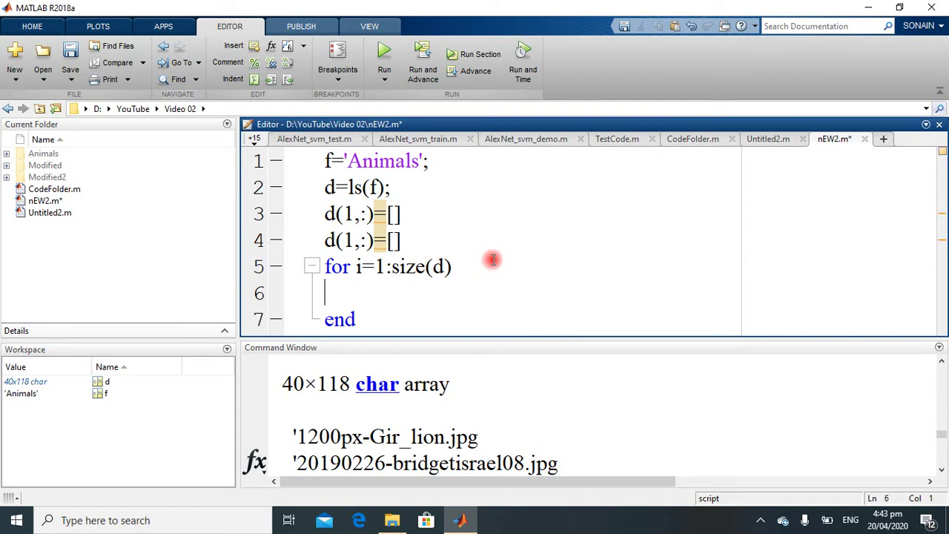
# Fill the loop body with I=imread(fullfile(f,d(i,:))); followed by imshow(I).
pyautogui.write('I=')
pyautogui.write('imread(fullfile(')
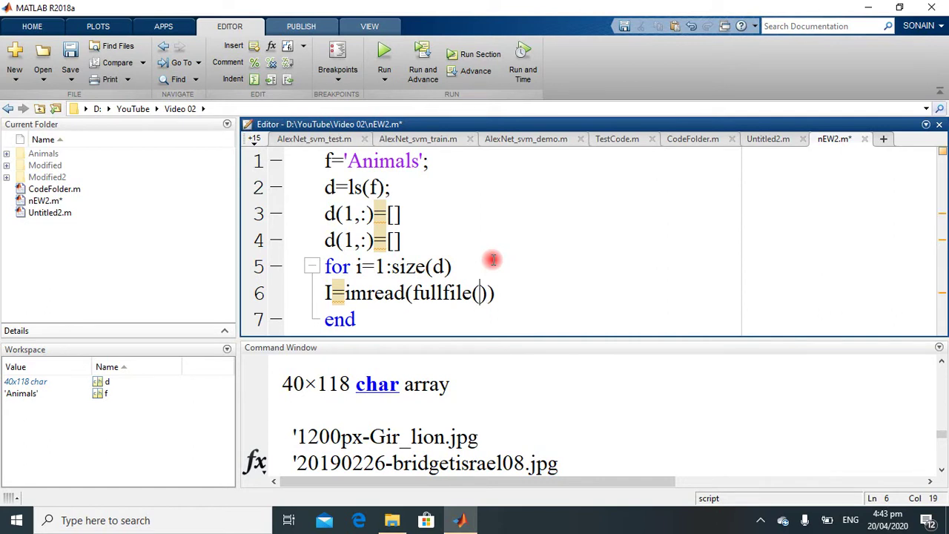
pyautogui.write('f,')
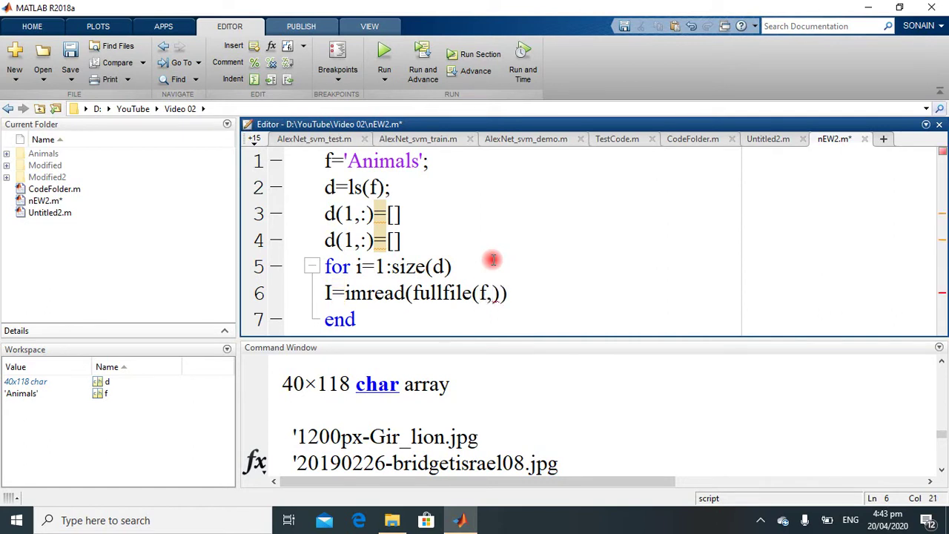
pyautogui.click(493, 259)
pyautogui.write('d')
pyautogui.press('BackSpace')
pyautogui.press('Right')
pyautogui.press('Right')
pyautogui.press('Right')
pyautogui.press('Right')
pyautogui.press('Right')
pyautogui.write('d()')
pyautogui.press('Left')
pyautogui.write('i')
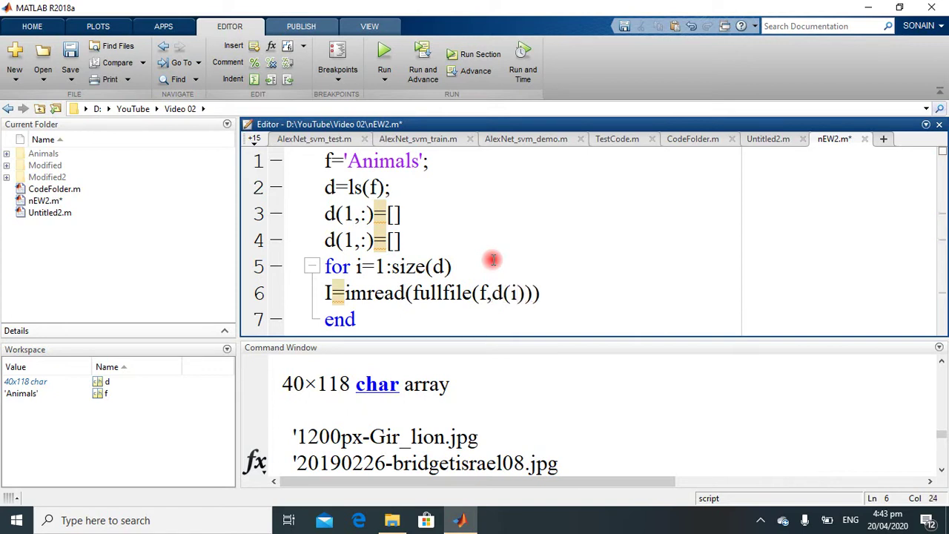
pyautogui.write(',:')
pyautogui.press('Right')
pyautogui.press('Right')
pyautogui.press('Right')
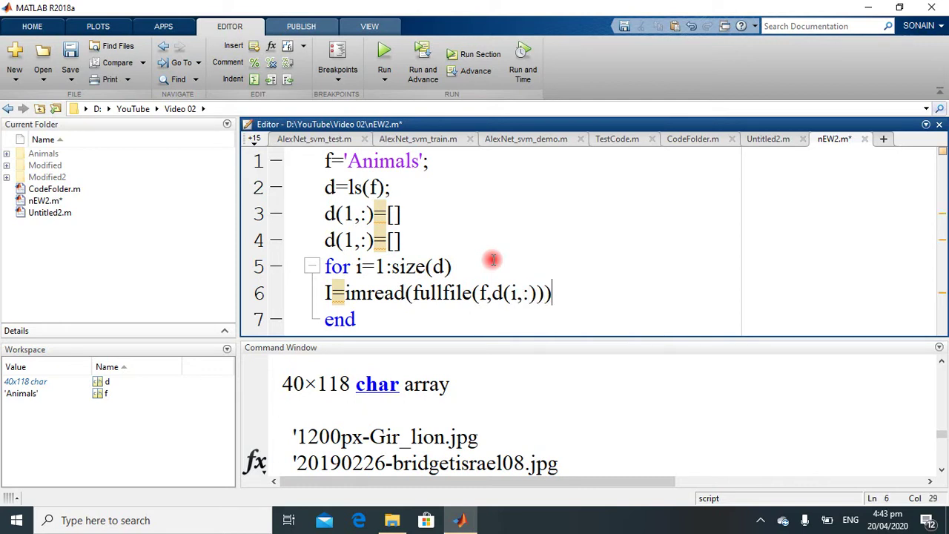
pyautogui.write(';')
pyautogui.press('Return')
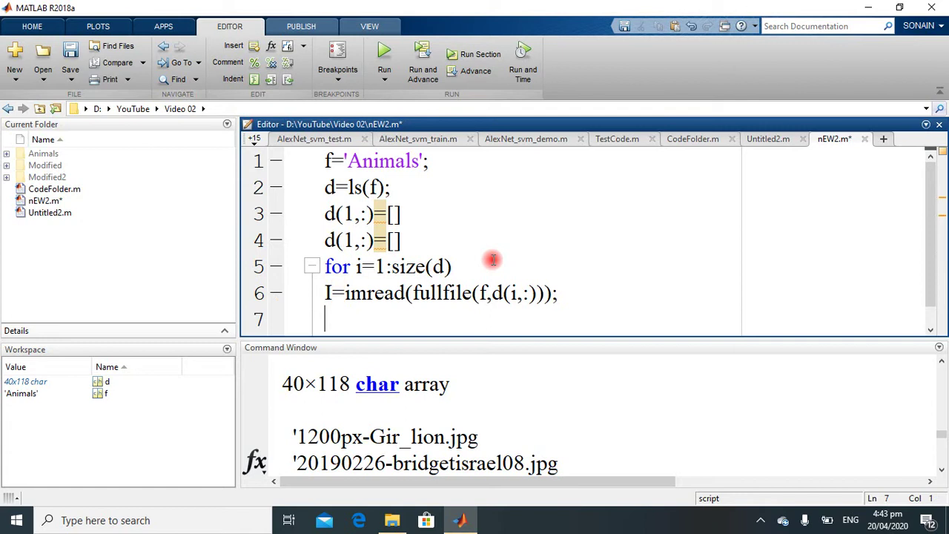
pyautogui.write('imshow(')
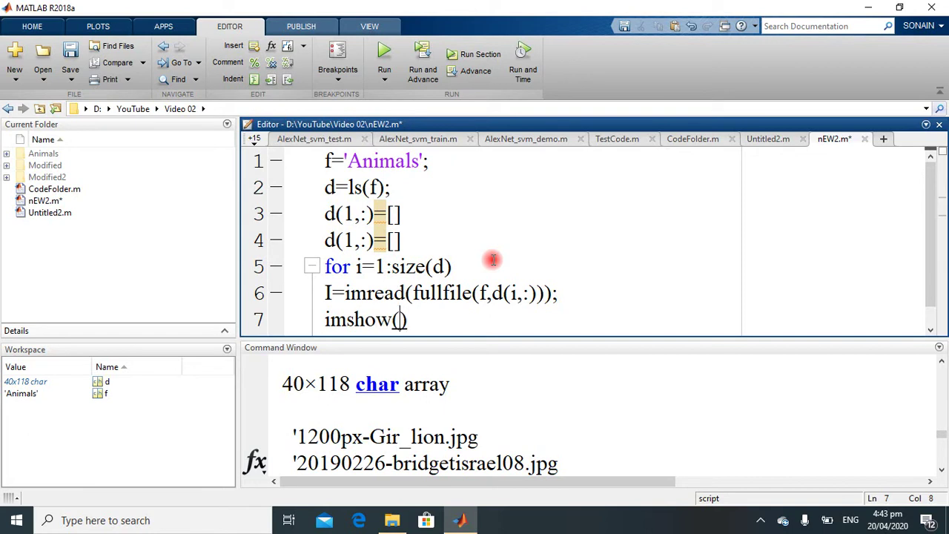
pyautogui.write('I)')
# Run nEW2.m to display each Animals image in turn, ending on the tiger.
pyautogui.click(388, 52)
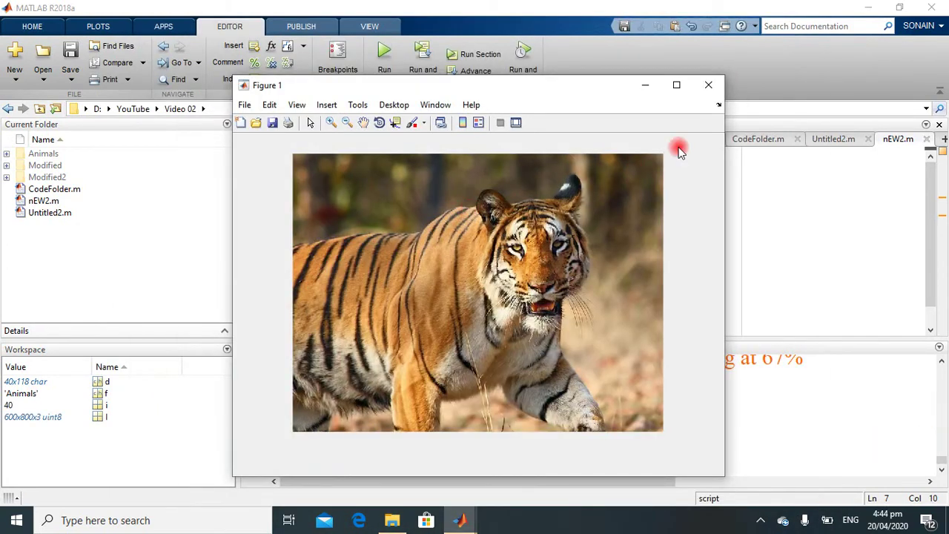
# Close the figure and insert I=imresize(I,[200 200]); just above imshow(I).
pyautogui.click(709, 82)
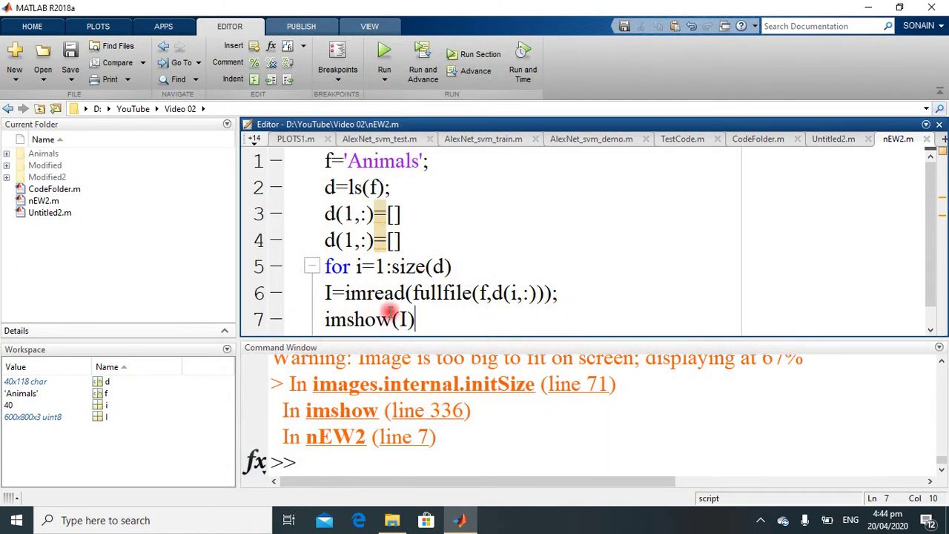
pyautogui.click(325, 322)
pyautogui.press('Return')
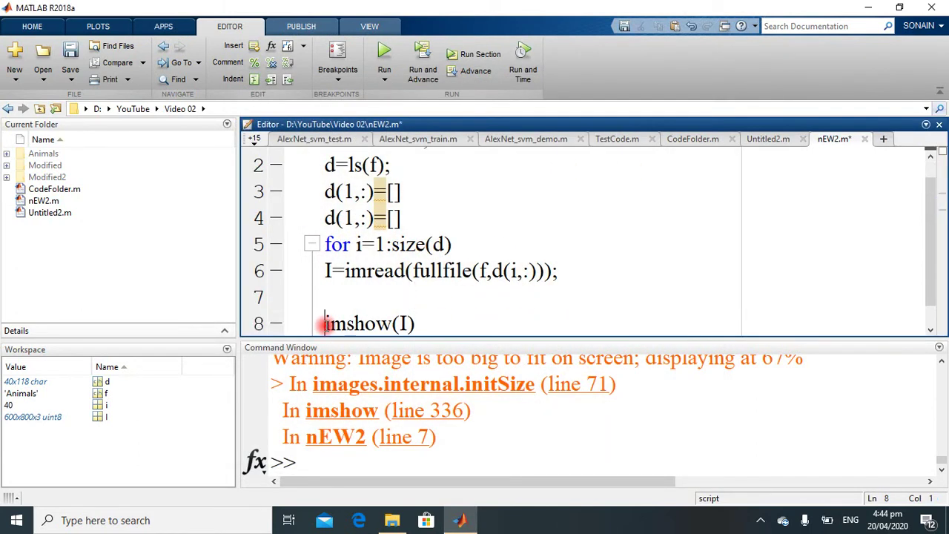
pyautogui.press('Up')
pyautogui.write('i')
pyautogui.press('BackSpace')
pyautogui.write('I')
pyautogui.write('=imresize(')
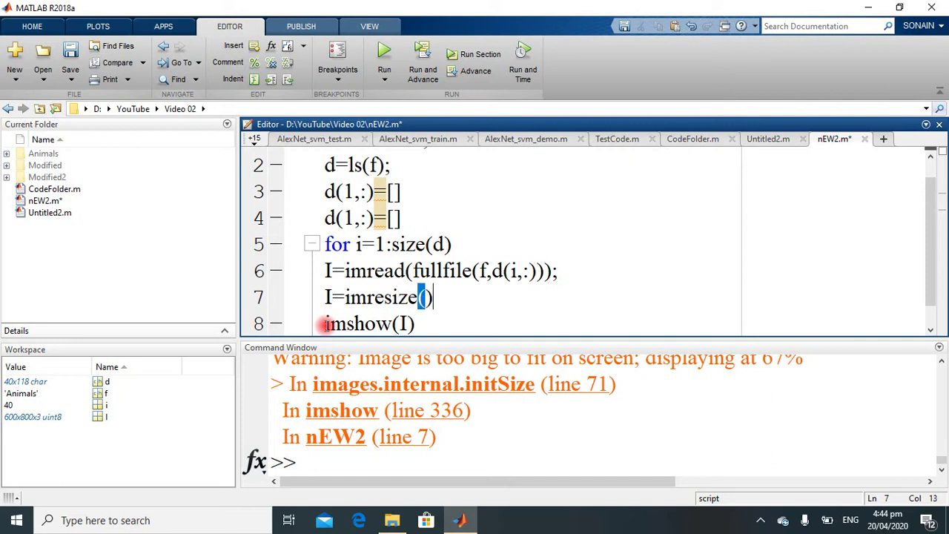
pyautogui.write('I')
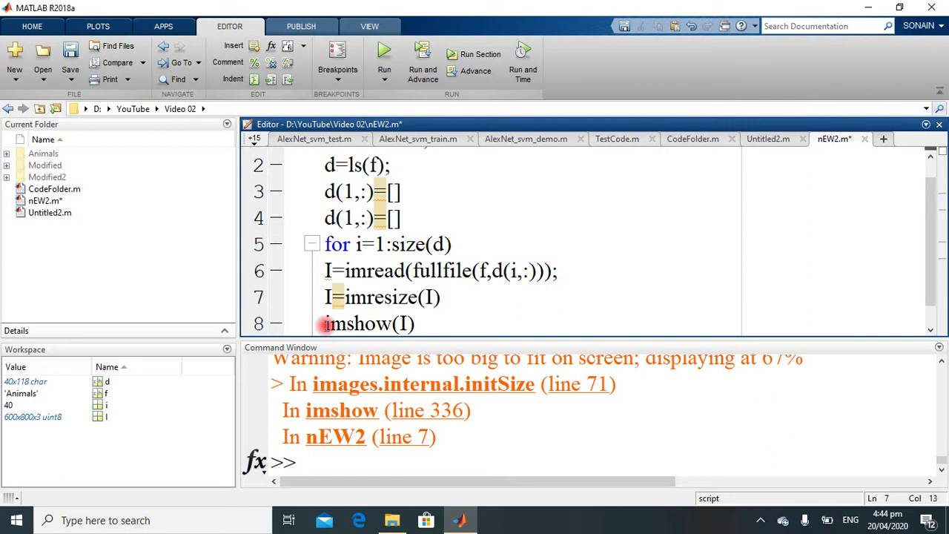
pyautogui.write(',[')
pyautogui.write('200 ')
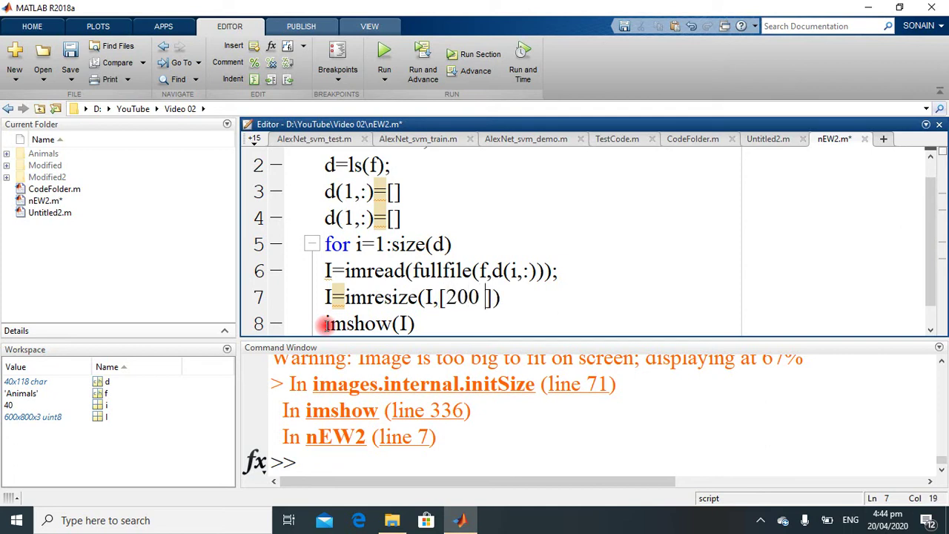
pyautogui.write('200')
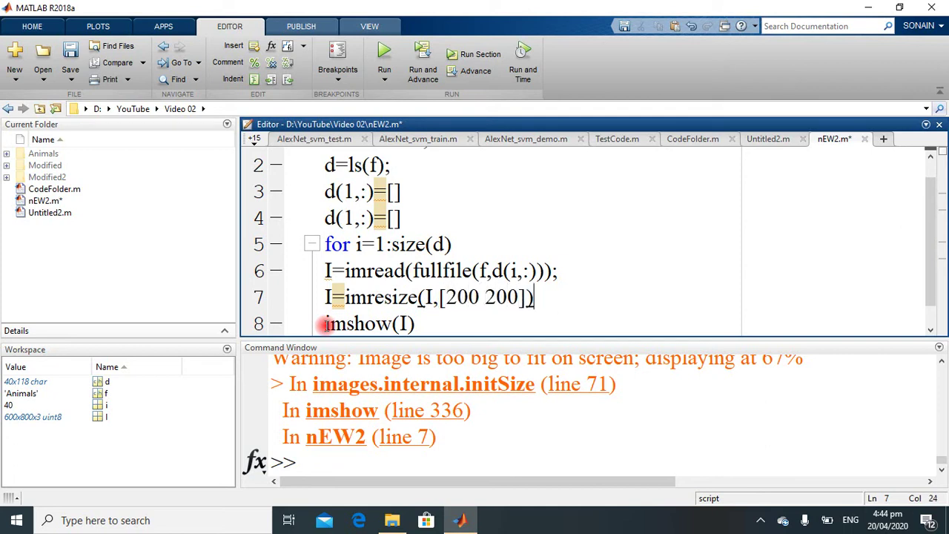
pyautogui.write(']);')
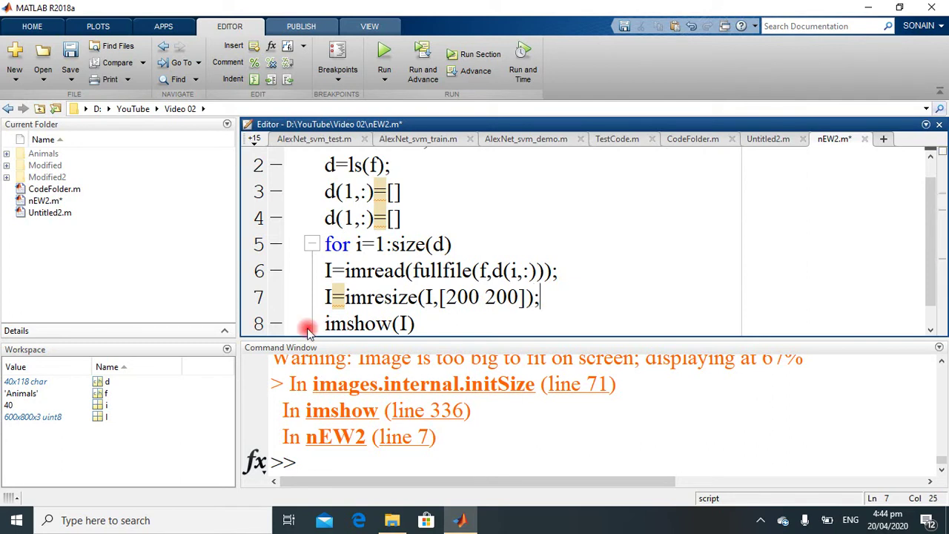
# Rerun the script to show the images at 200×200, then close the figure.
pyautogui.click(383, 49)
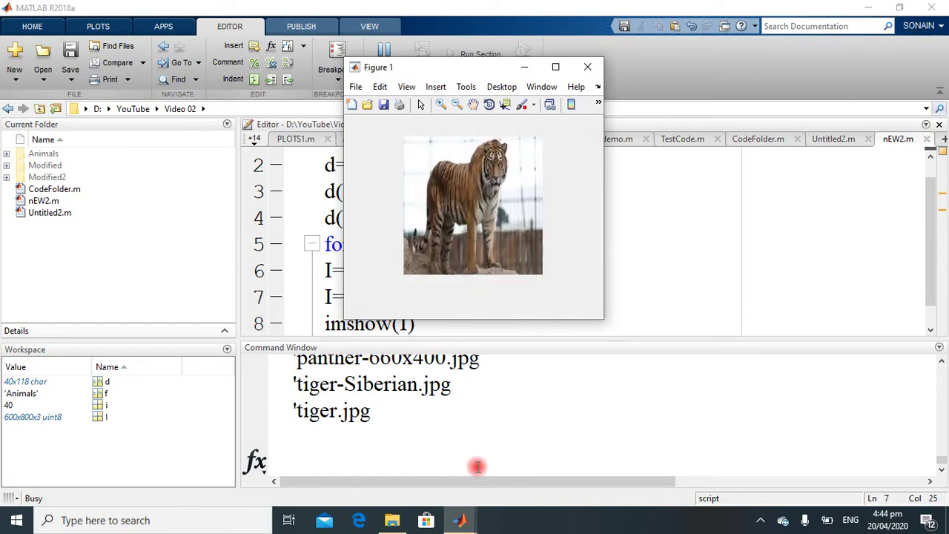
pyautogui.click(472, 507)
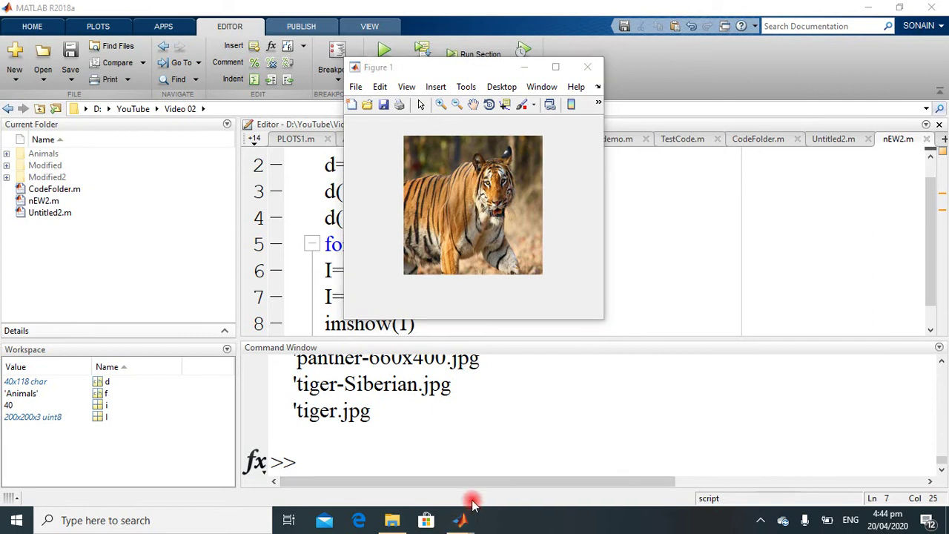
pyautogui.click(603, 67)
# Insert mkdir('New') on line 5 before the loop and open a new line after imshow(I).
pyautogui.click(440, 205)
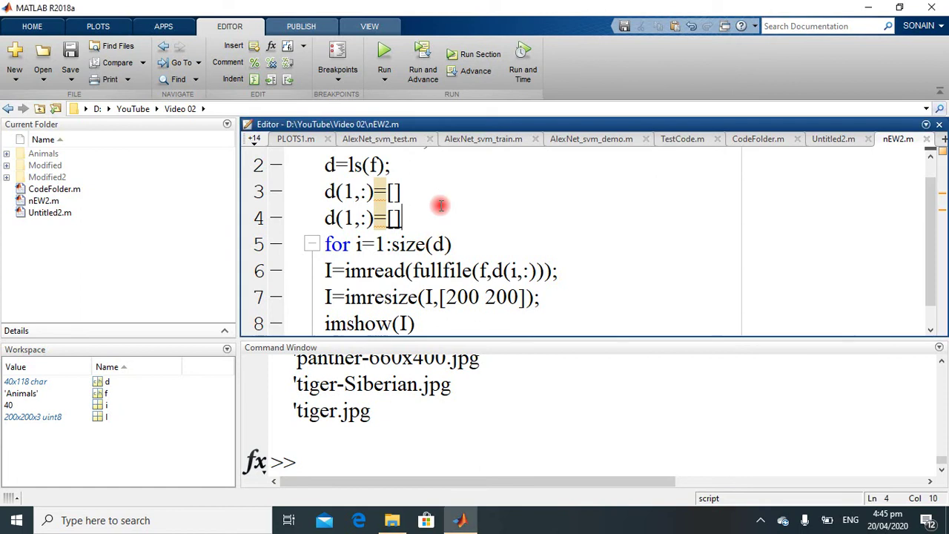
pyautogui.press('Return')
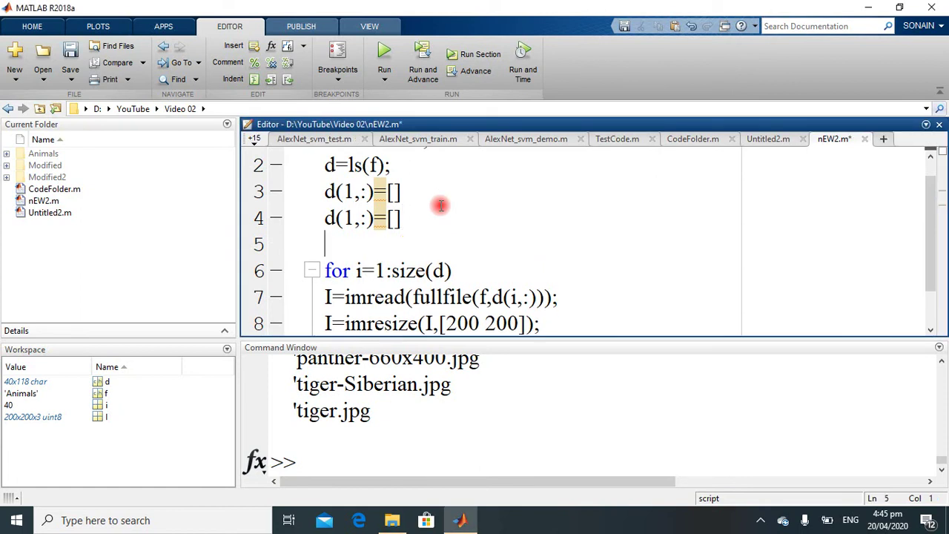
pyautogui.write('MKDIR')
pyautogui.press('BackSpace')
pyautogui.press('BackSpace')
pyautogui.press('BackSpace')
pyautogui.press('BackSpace')
pyautogui.press('BackSpace')
pyautogui.write('mkkdir')
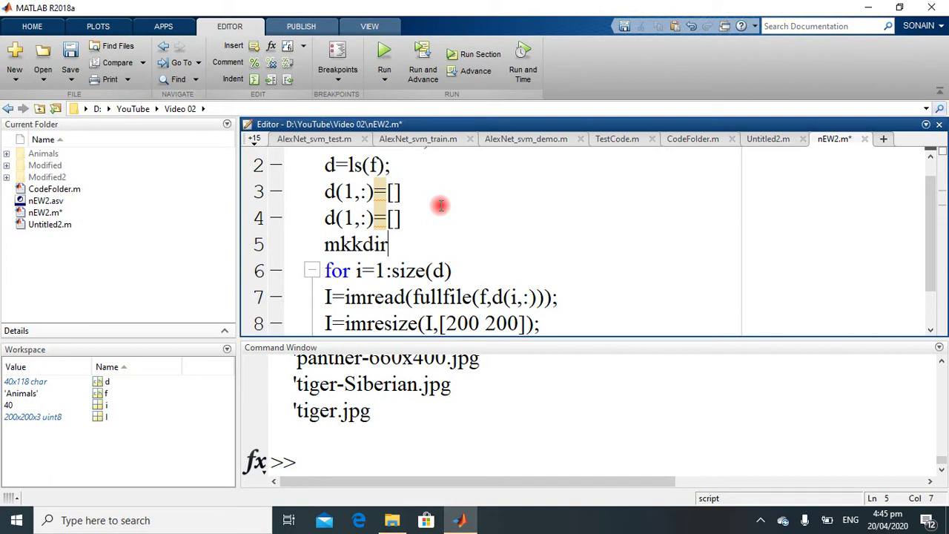
pyautogui.write('()')
pyautogui.press('Left')
pyautogui.press('Left')
pyautogui.press('Left')
pyautogui.press('Left')
pyautogui.press('Left')
pyautogui.press('BackSpace')
pyautogui.press('Right')
pyautogui.press('Right')
pyautogui.press('Right')
pyautogui.press('Right')
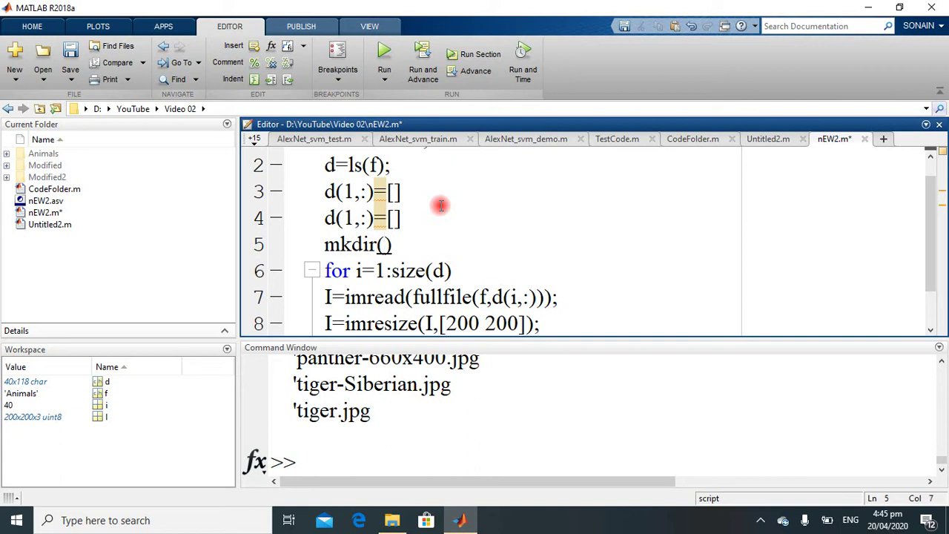
pyautogui.write("'")
pyautogui.write('New')
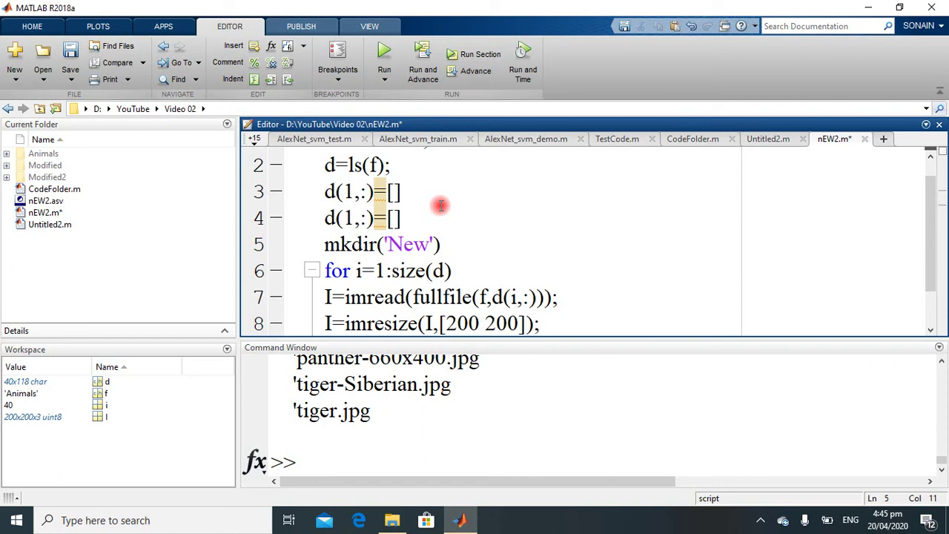
pyautogui.press('Down')
pyautogui.press('Down')
pyautogui.press('Down')
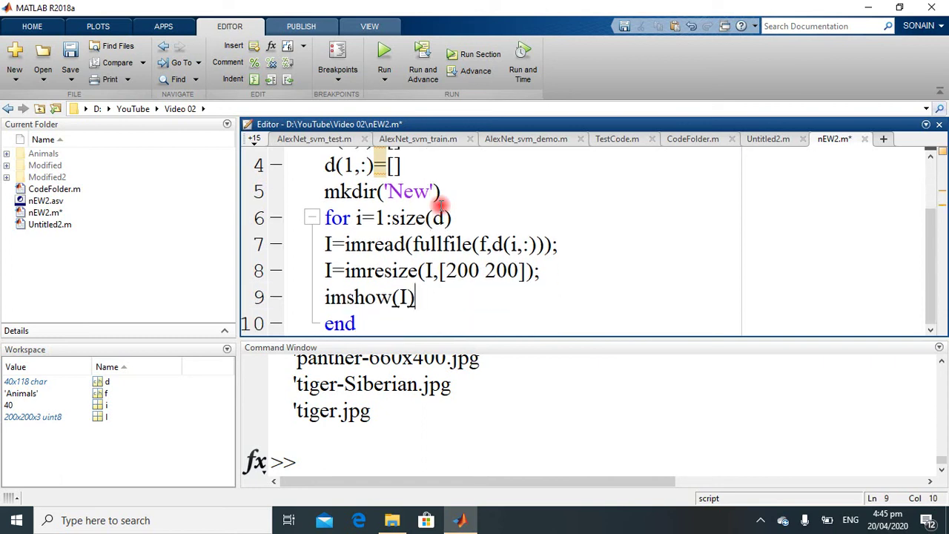
pyautogui.press('Return')
# Start line 10 as imwrite(I,fu, correcting the mistyped imread, and save the script.
pyautogui.write('imrea')
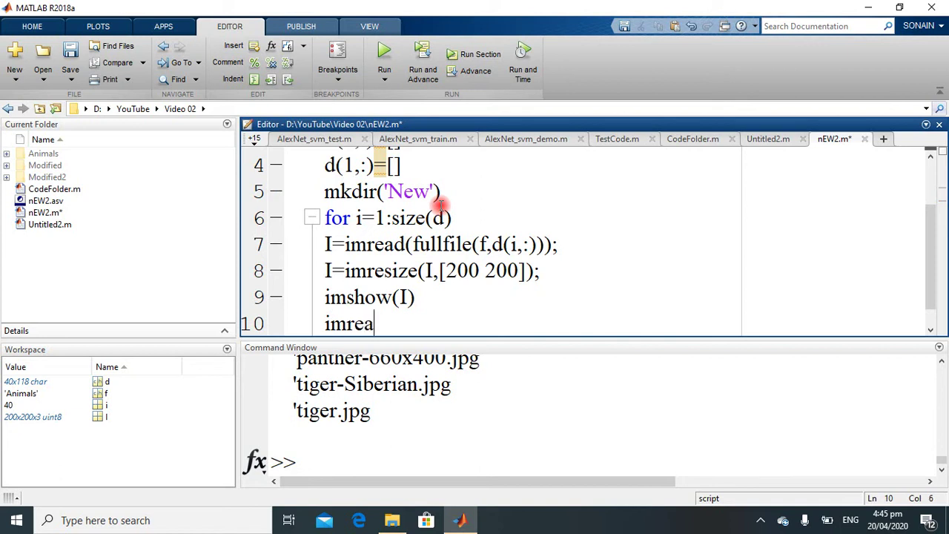
pyautogui.write('d')
pyautogui.press('BackSpace')
pyautogui.press('BackSpace')
pyautogui.press('BackSpace')
pyautogui.press('BackSpace')
pyautogui.write('write(')
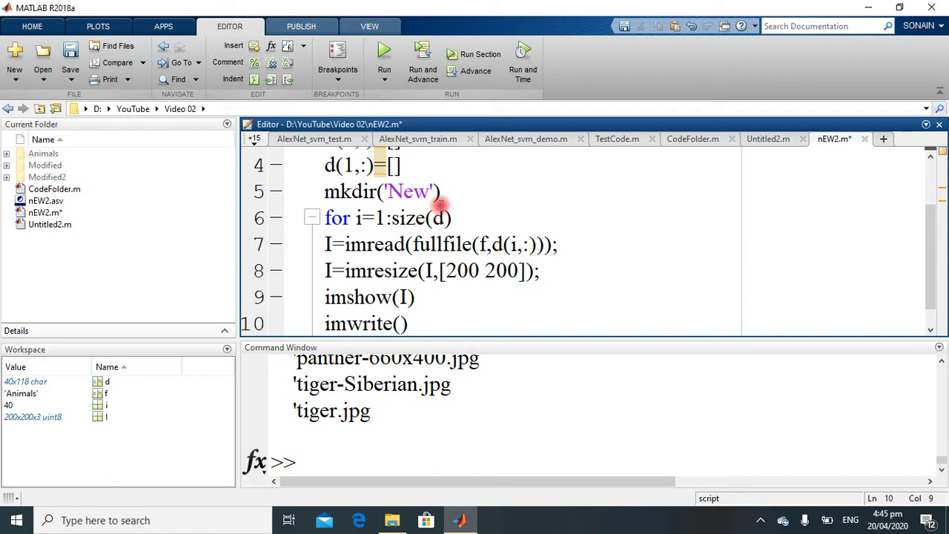
pyautogui.write('I')
pyautogui.write(',fu')
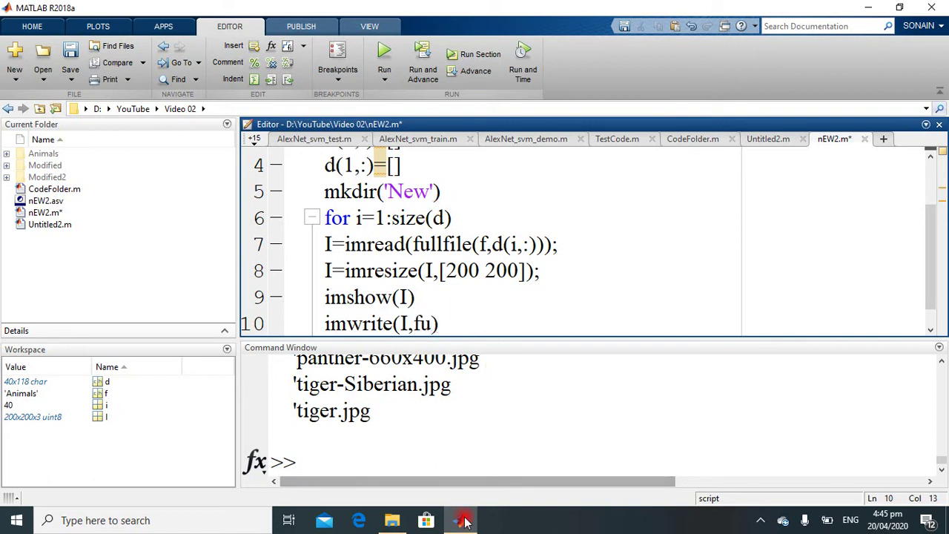
pyautogui.hotkey('ctrl', 's')
# Complete line 10 as imwrite(I,fullfile('New',strcat(num2str(i),'.png')));.
pyautogui.click(430, 323)
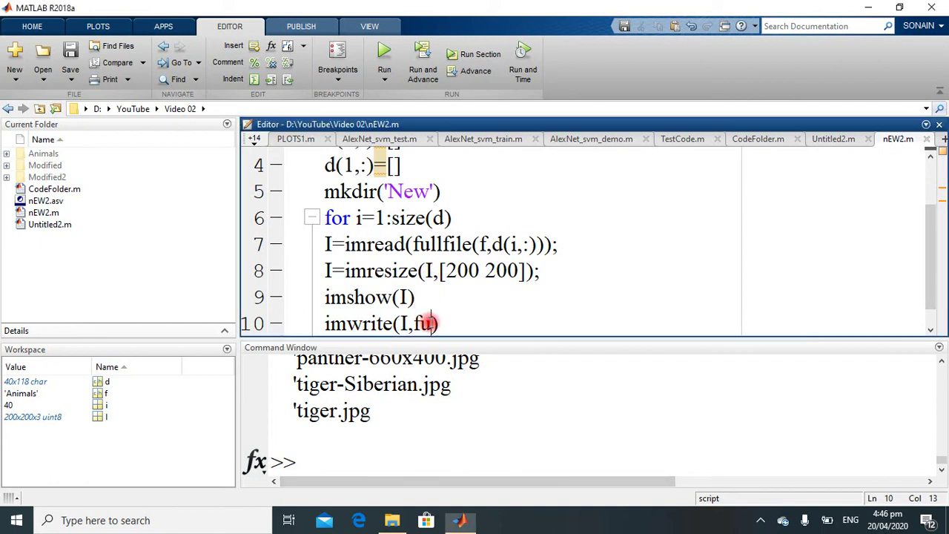
pyautogui.write('ll')
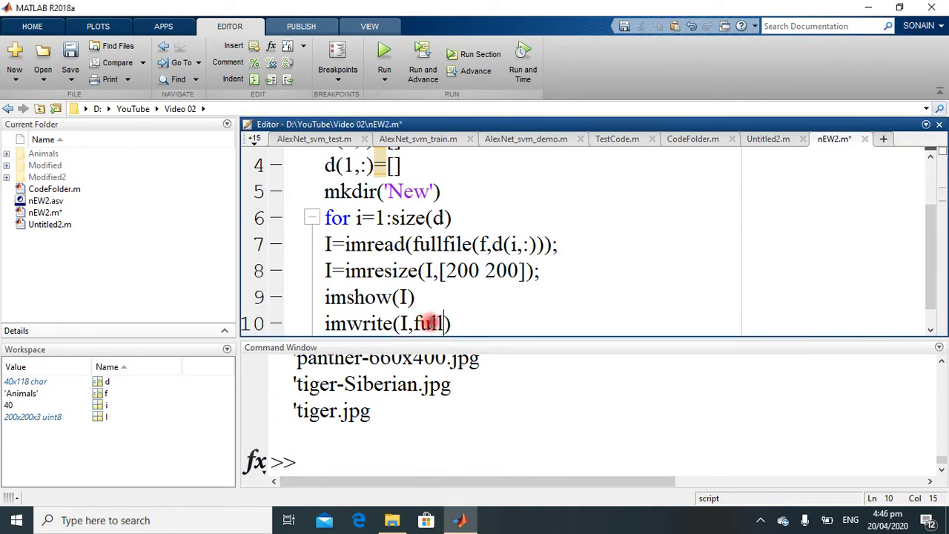
pyautogui.write('file')
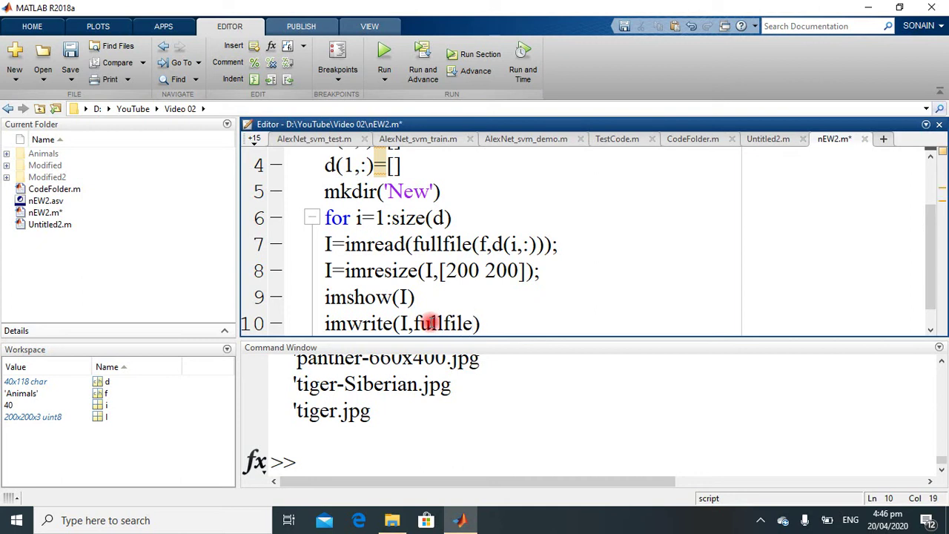
pyautogui.write('(')
pyautogui.write('.')
pyautogui.press('BackSpace')
pyautogui.write("'New'")
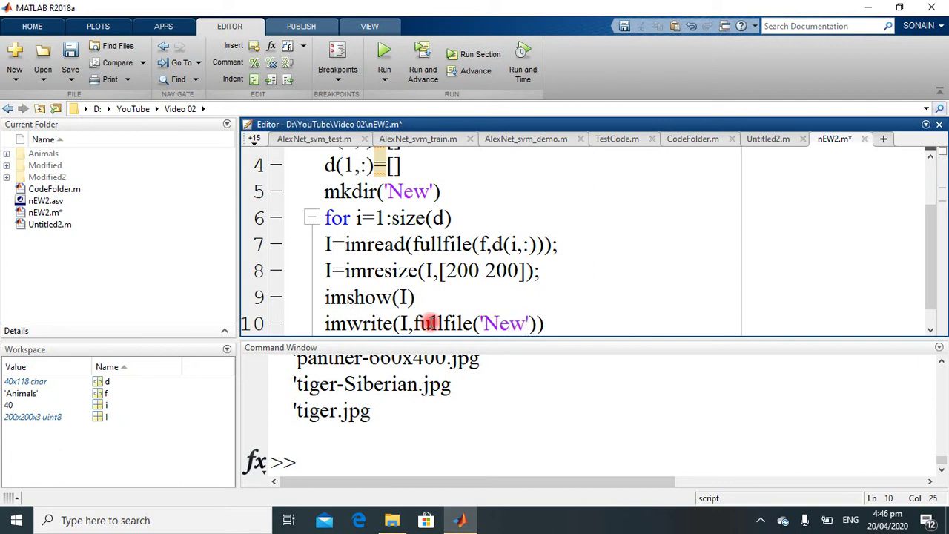
pyautogui.write(',')
pyautogui.write('strcat(')
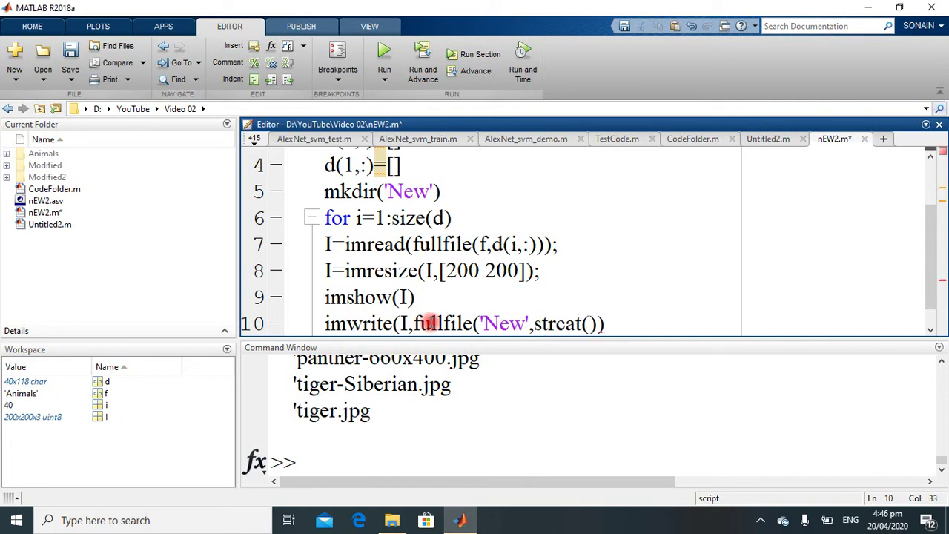
pyautogui.write('num2str(')
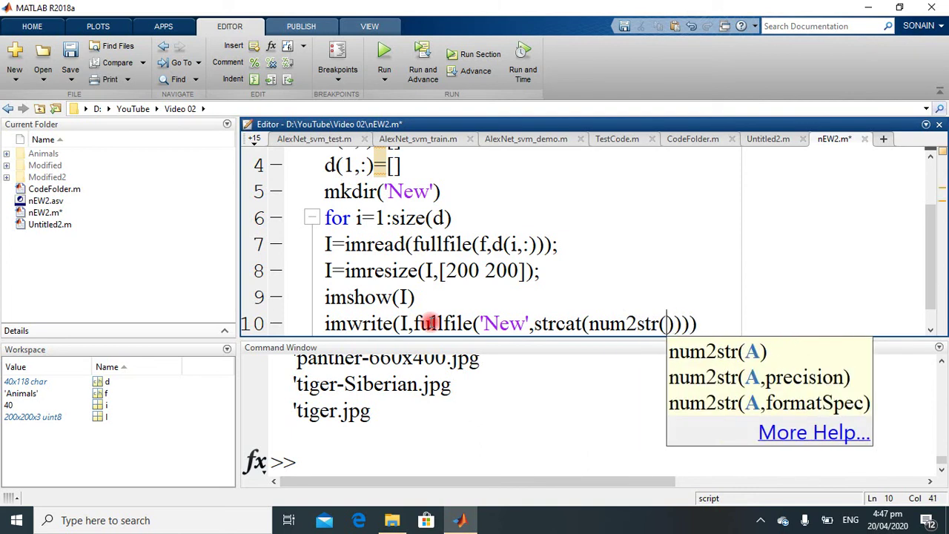
pyautogui.write('i)')
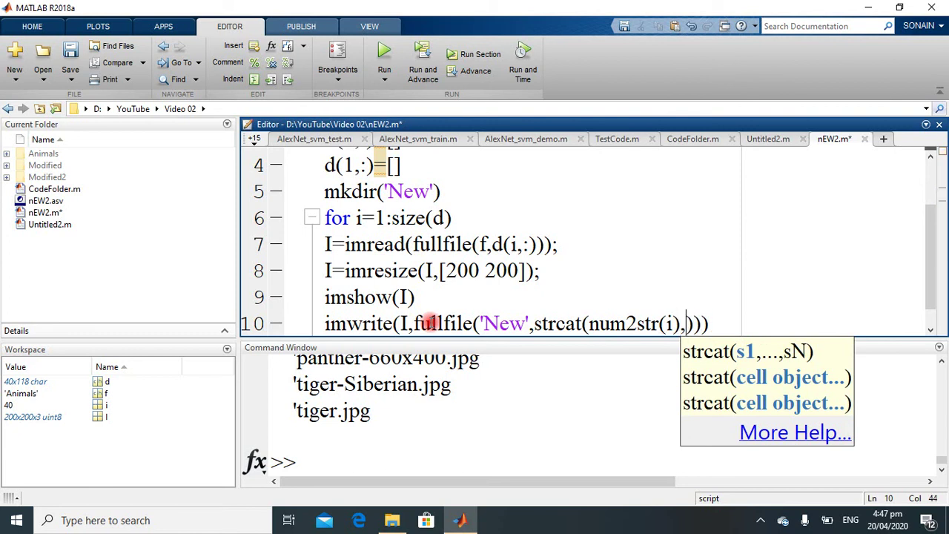
pyautogui.write(",'.png")
pyautogui.press('End')
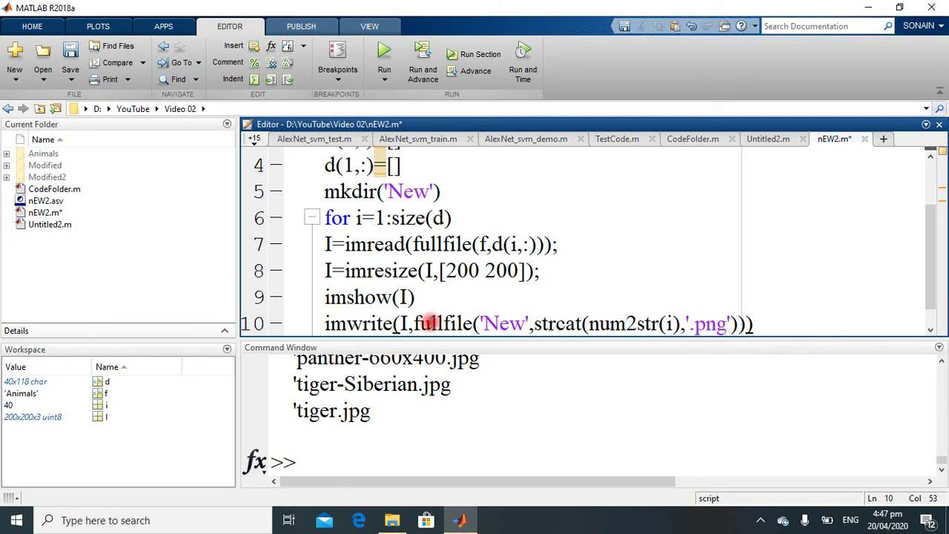
pyautogui.write(';')
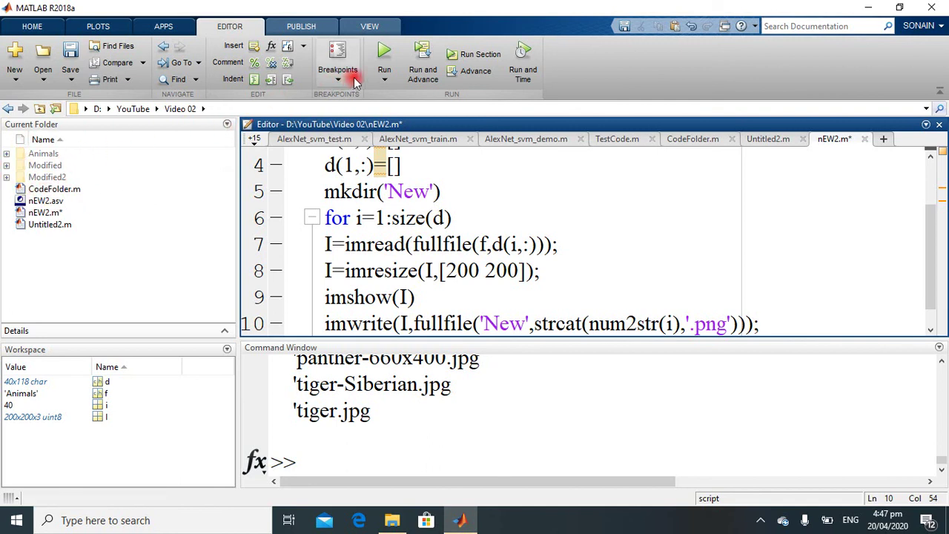
# Run nEW2.m and select the newly created New folder in the Current Folder panel.
pyautogui.click(380, 57)
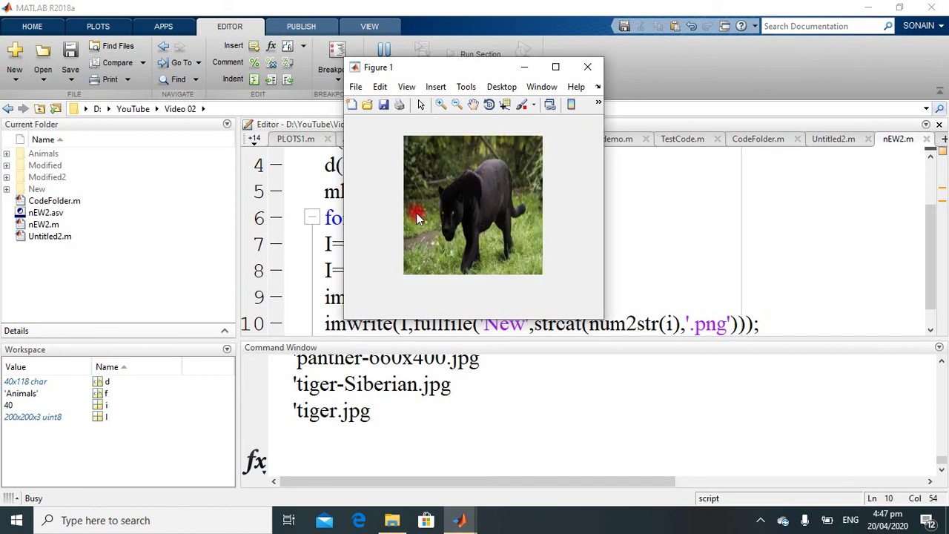
pyautogui.click(28, 190)
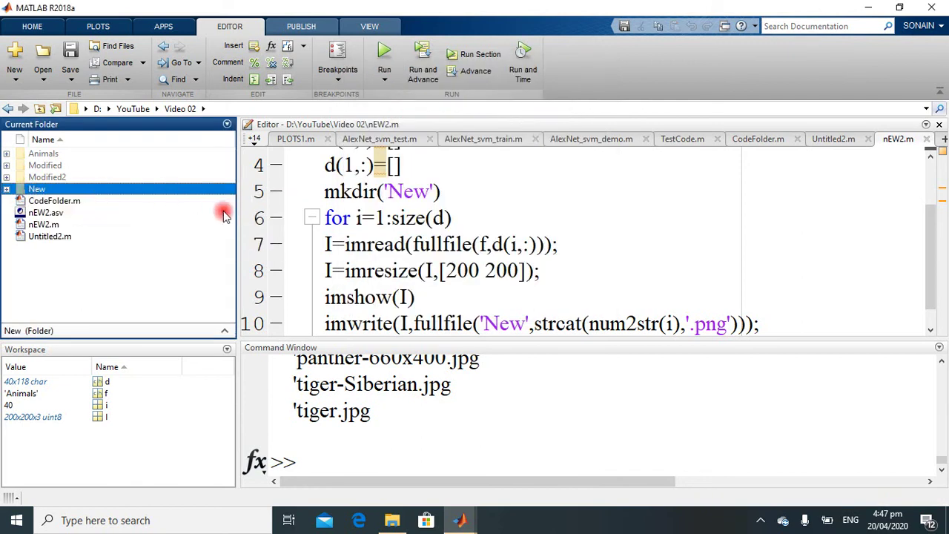
# In File Explorer, go up to Video 02 and open the New folder of 40 numbered PNGs.
pyautogui.click(390, 445)
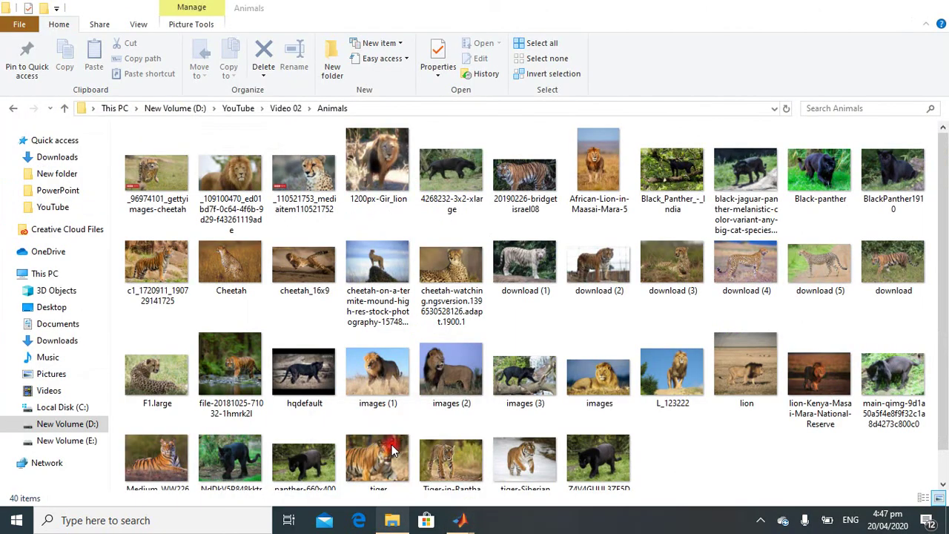
pyautogui.click(61, 139)
pyautogui.click(62, 108)
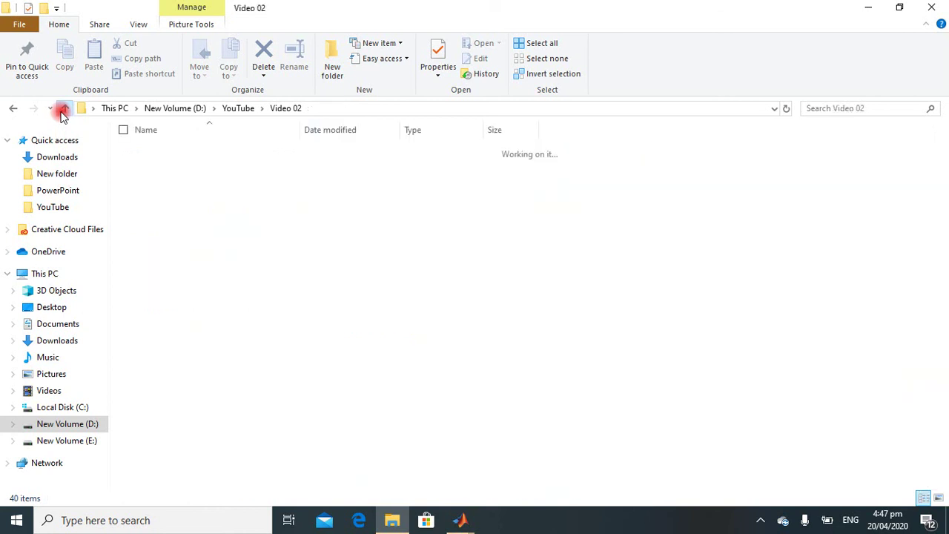
pyautogui.click(197, 194)
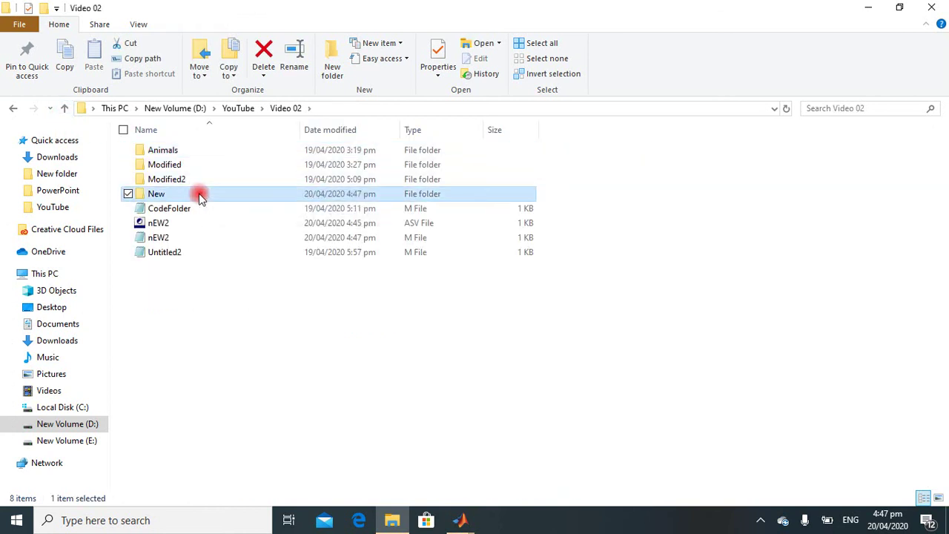
pyautogui.doubleClick(198, 195)
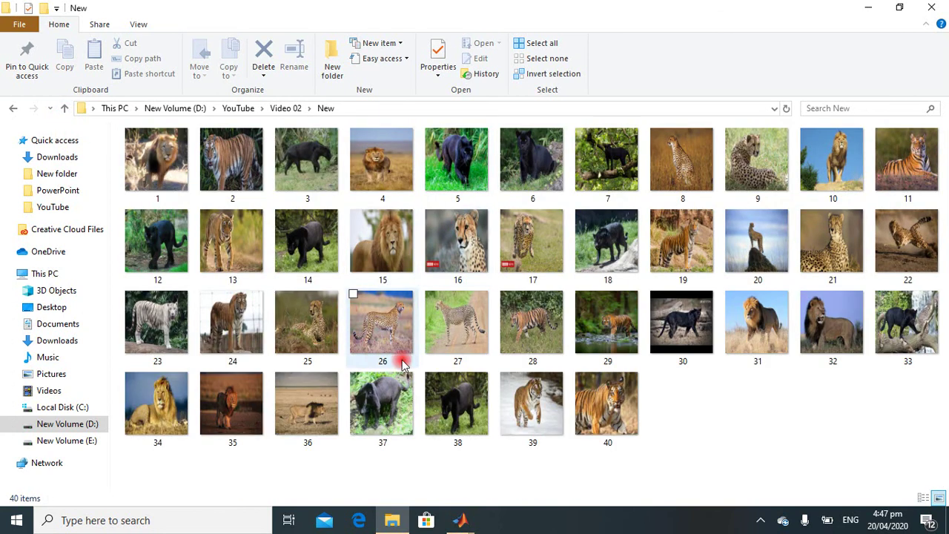